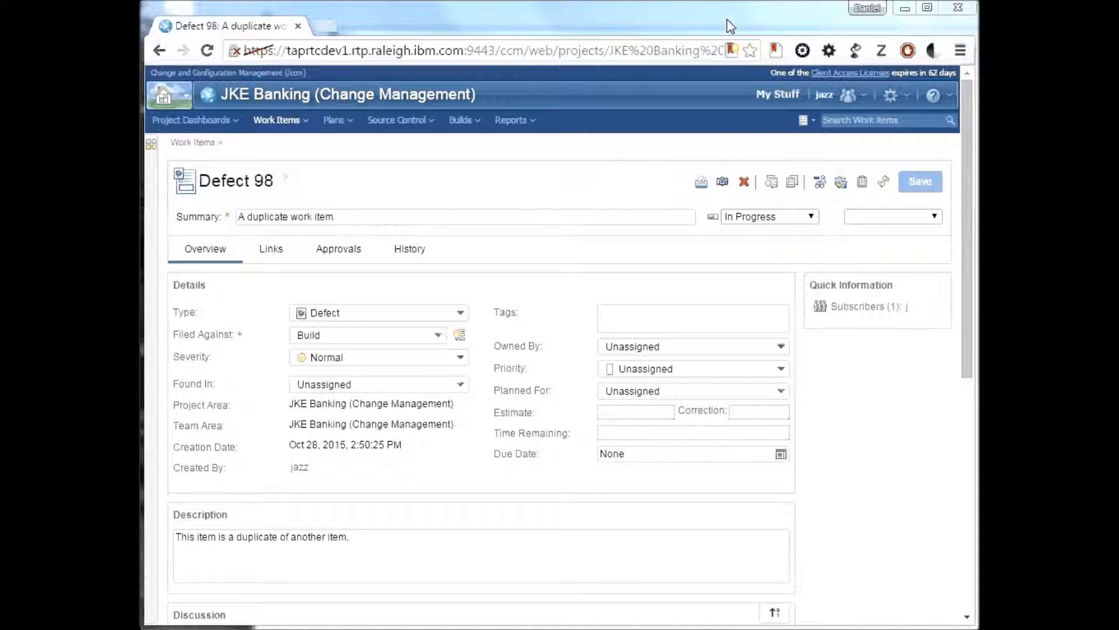
Try to resolve and save Defect 98 with the Duplicate resolution, and refresh the work item to discard the changes
click(748, 222)
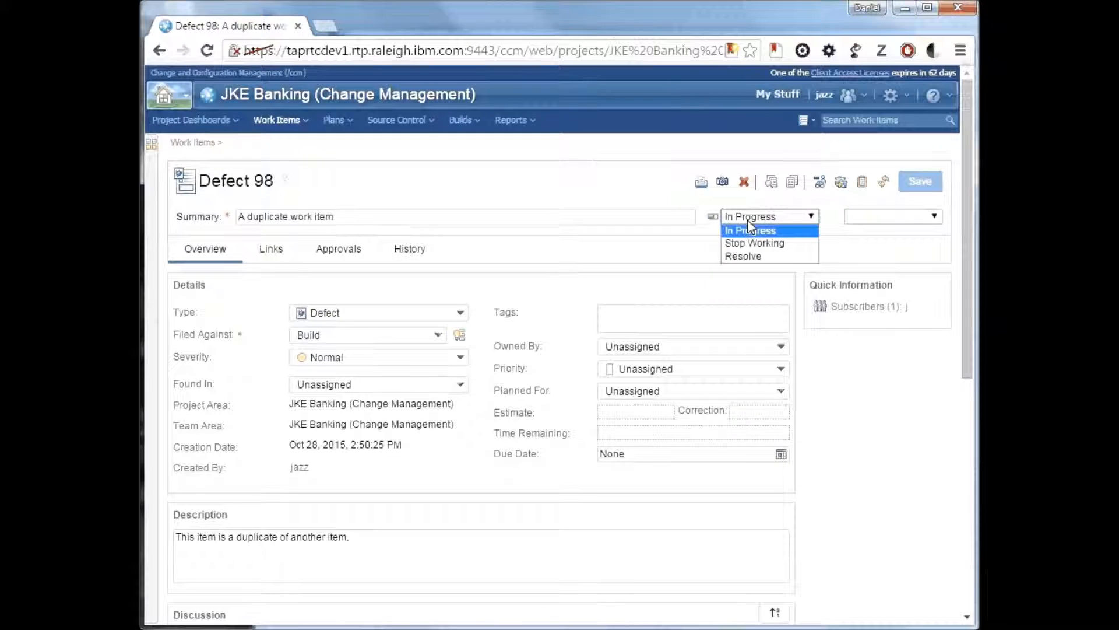
click(743, 257)
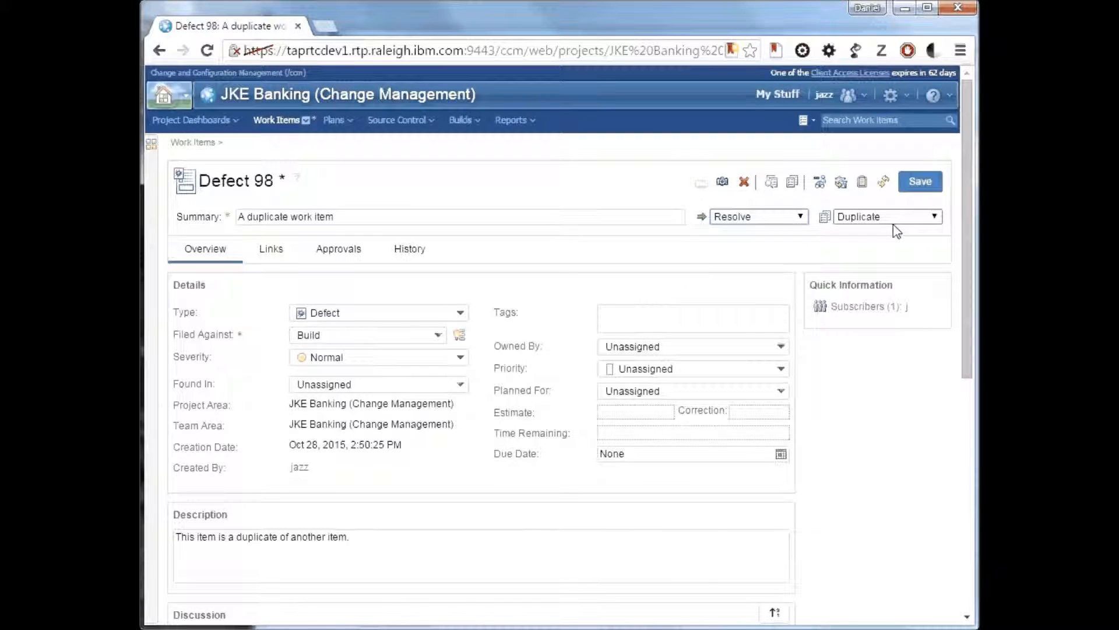
click(921, 182)
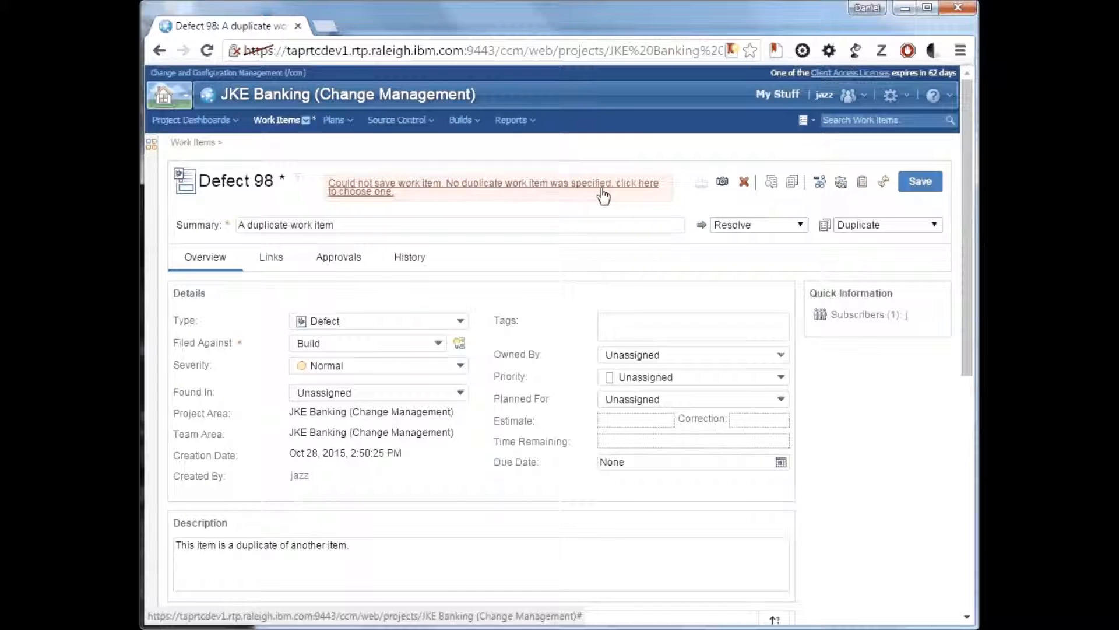
click(882, 185)
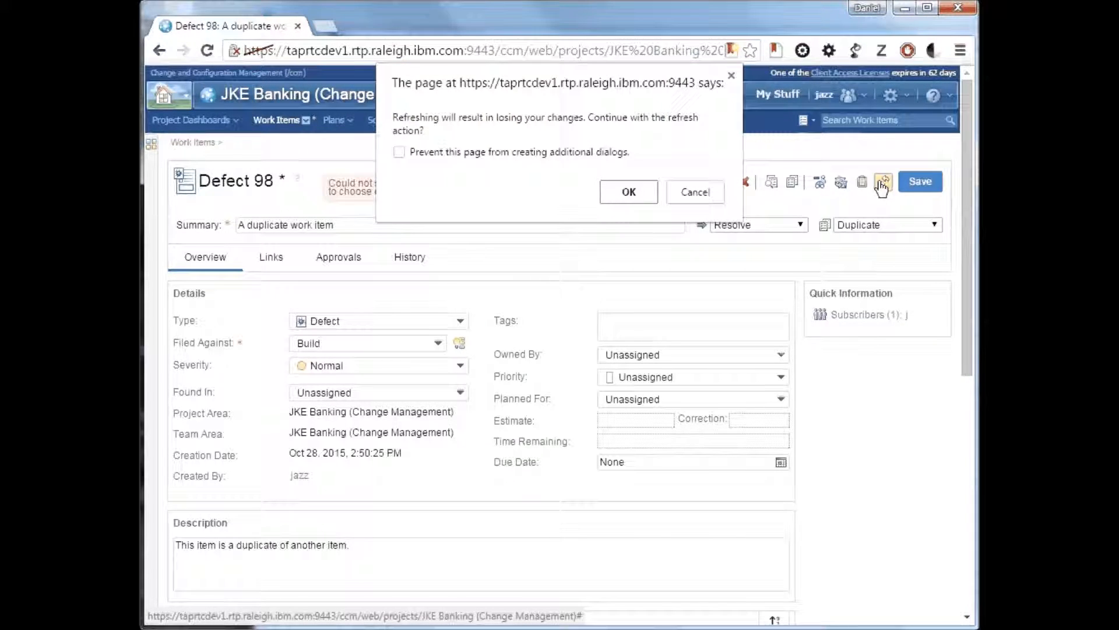
click(619, 197)
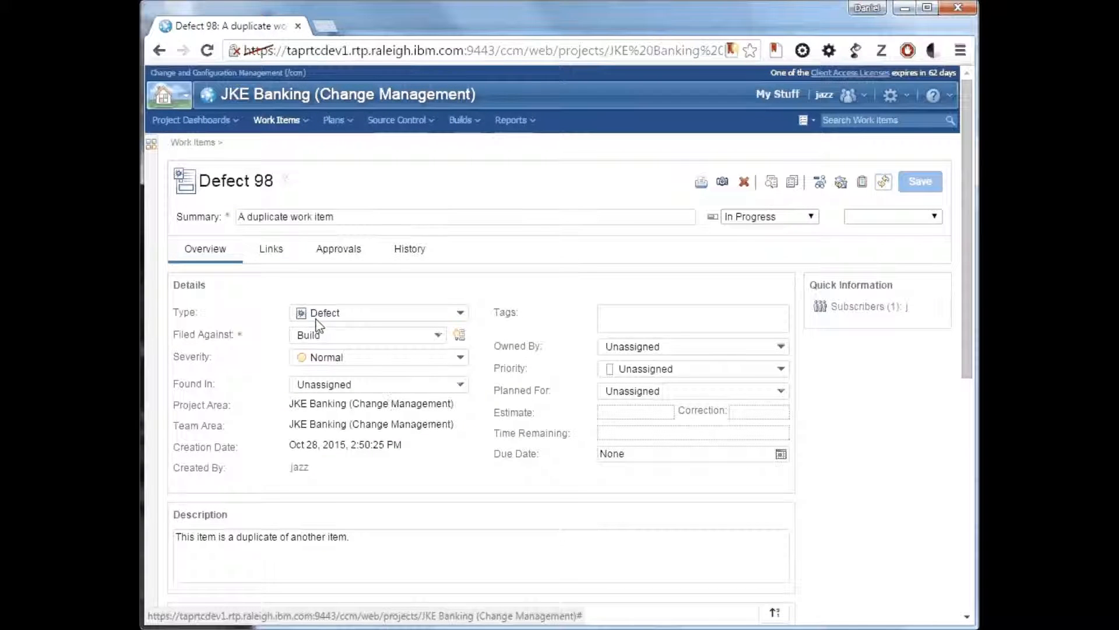
Add a Duplicate Of link from Defect 98 to work item "99: a task"
click(273, 251)
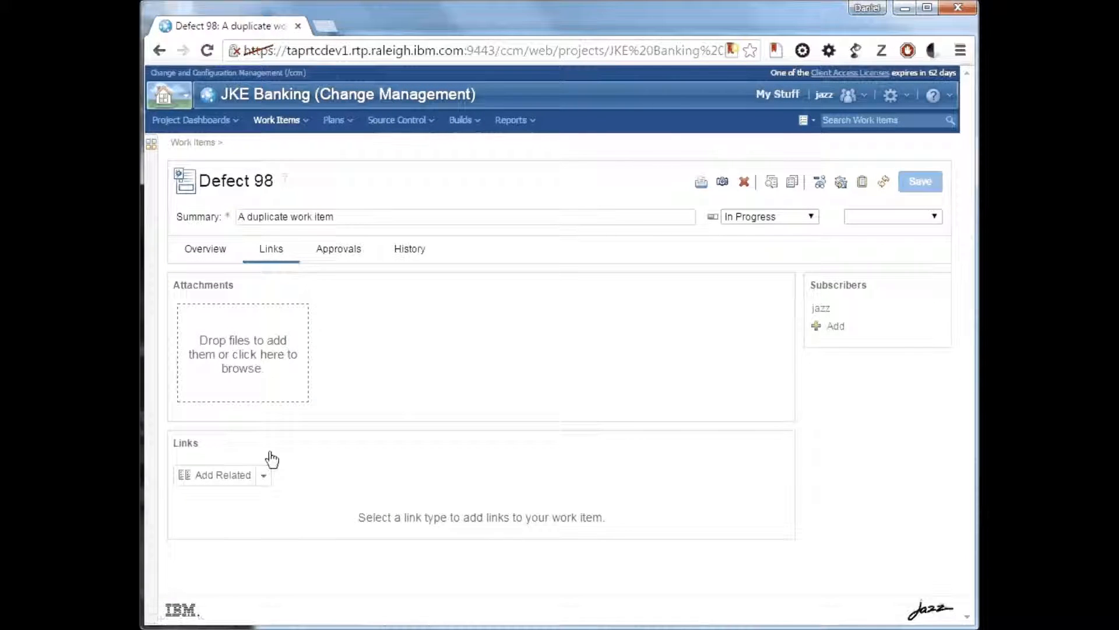
click(263, 476)
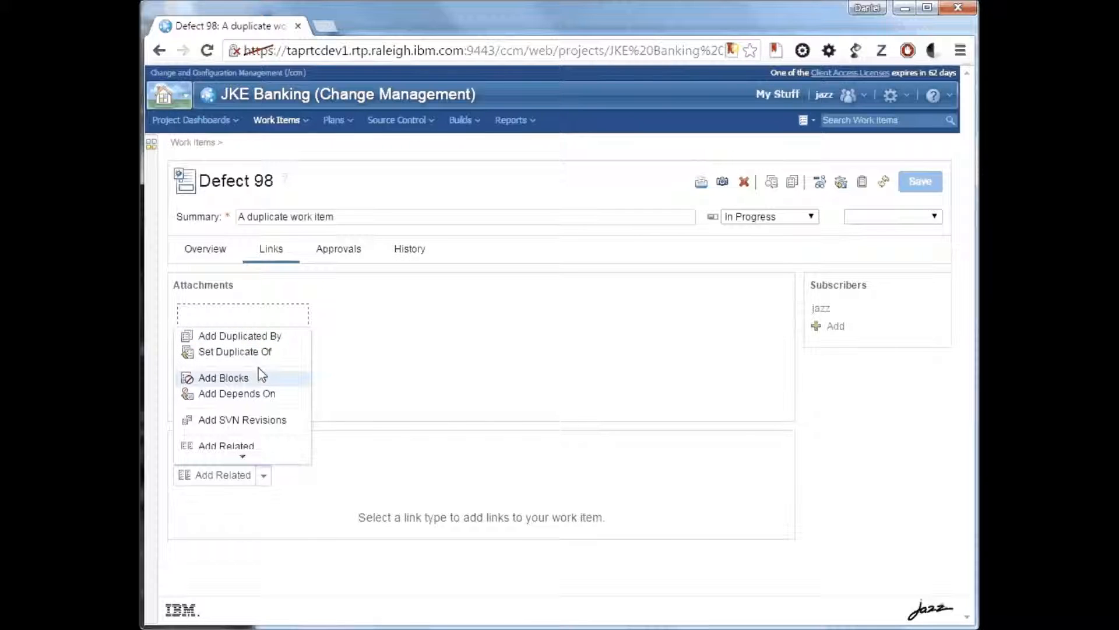
click(260, 352)
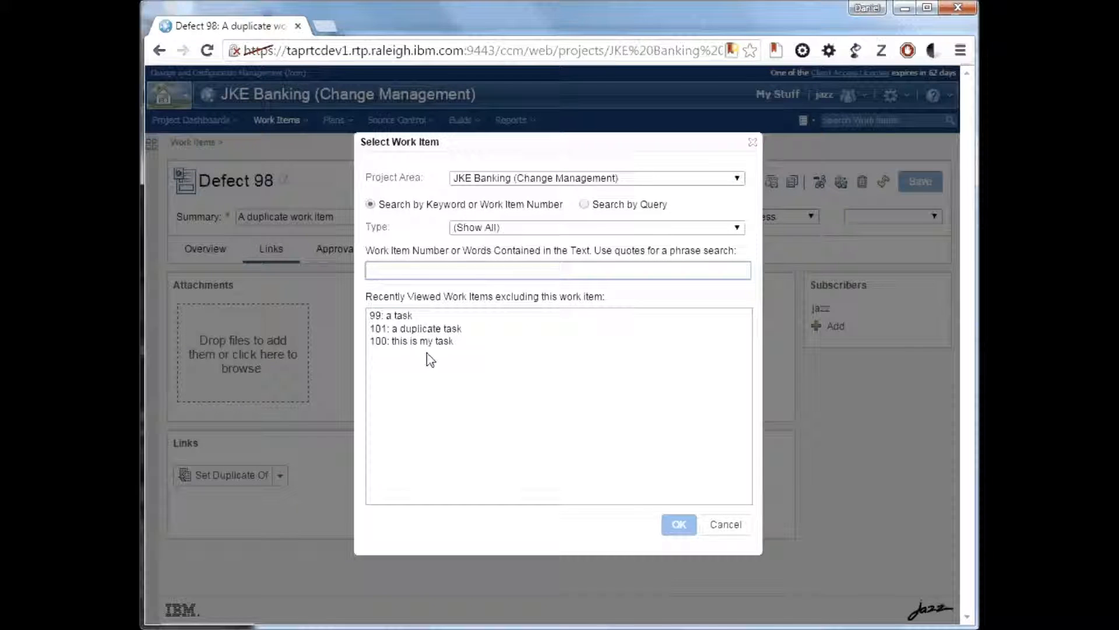
double_click(396, 316)
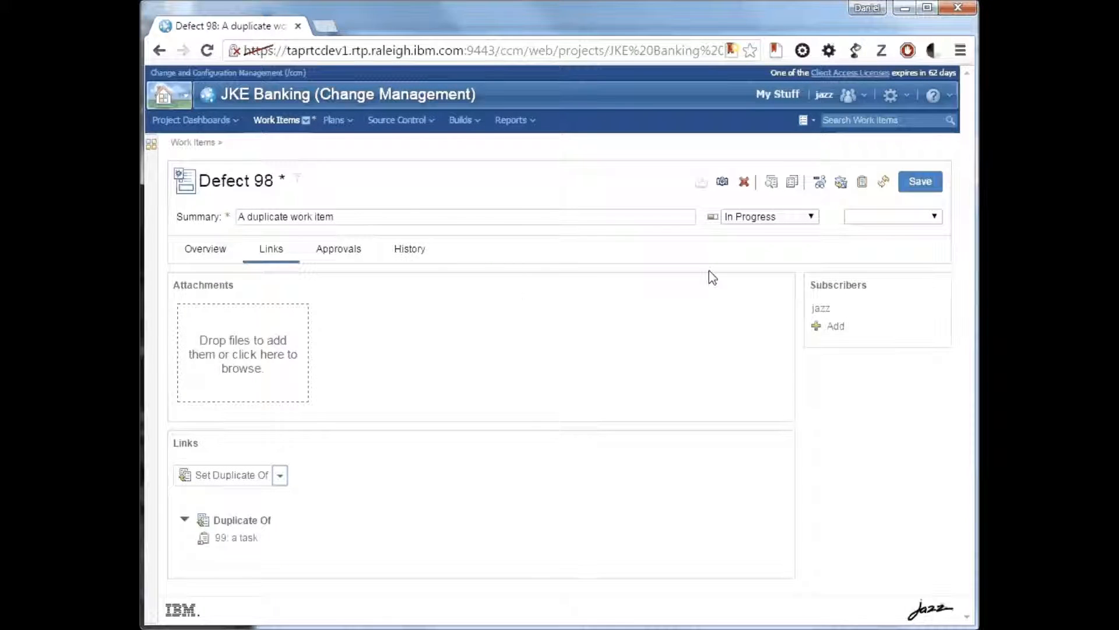
Resolve Defect 98 with the Duplicate resolution and save the work item
click(777, 215)
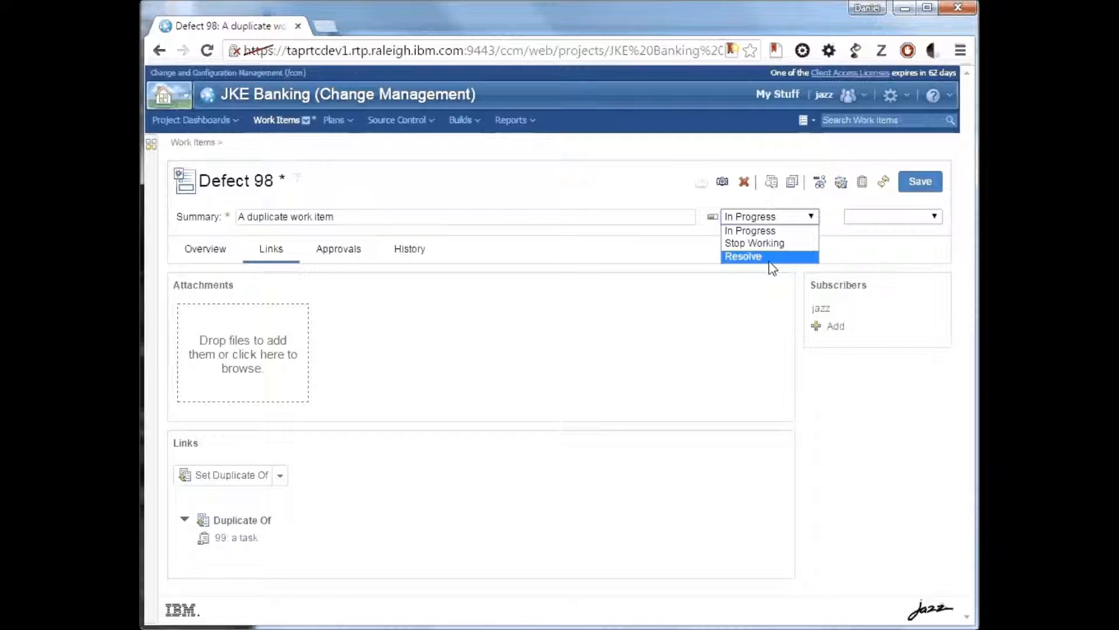
click(770, 260)
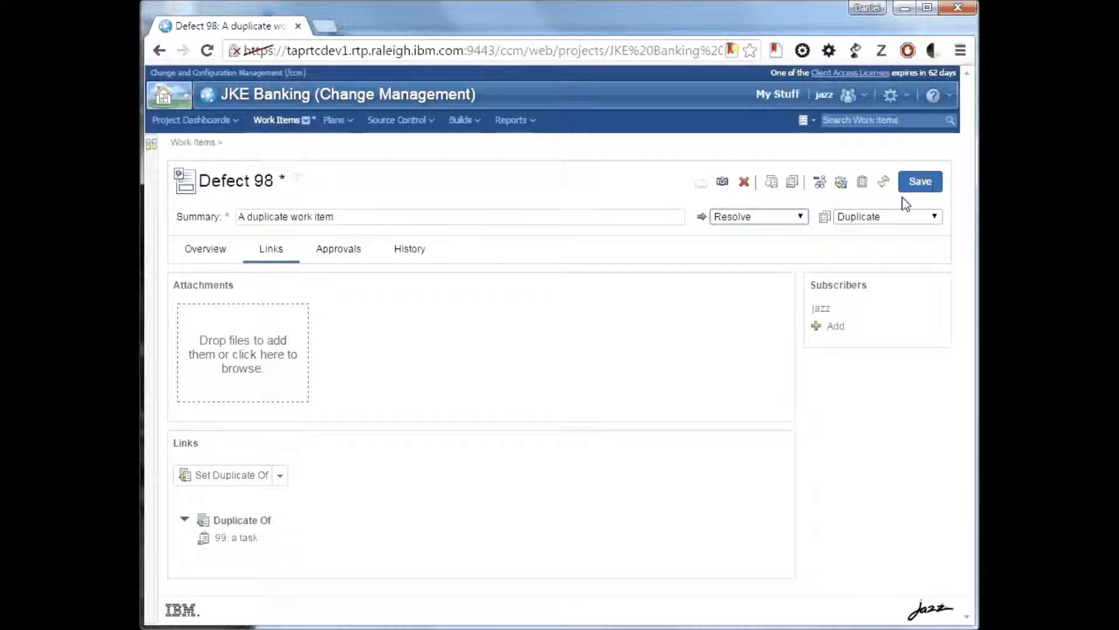
click(891, 218)
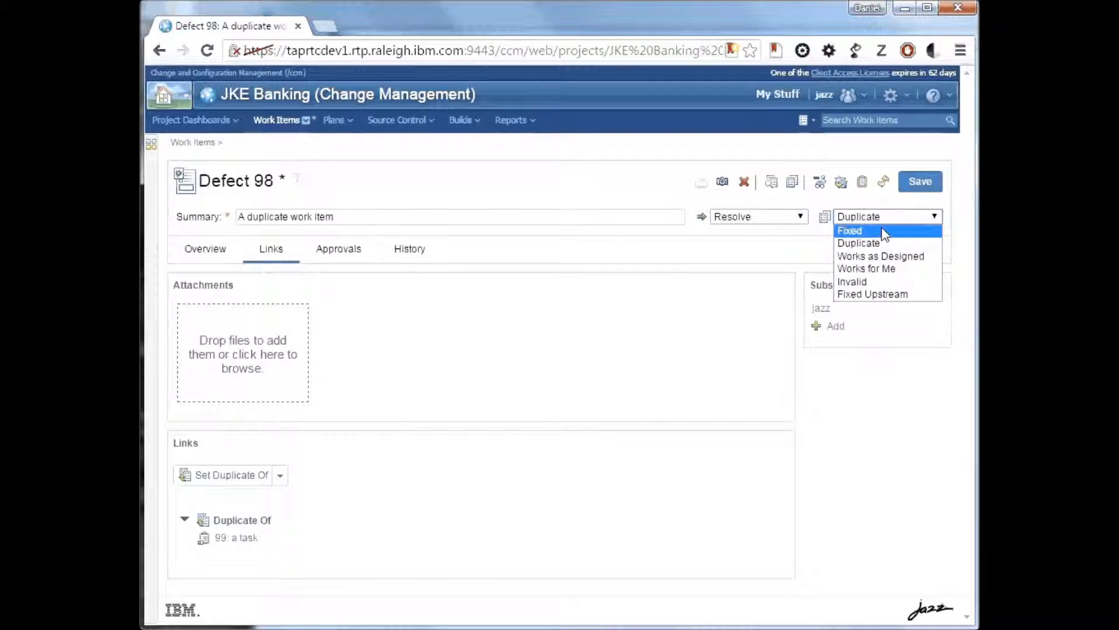
click(883, 230)
click(919, 181)
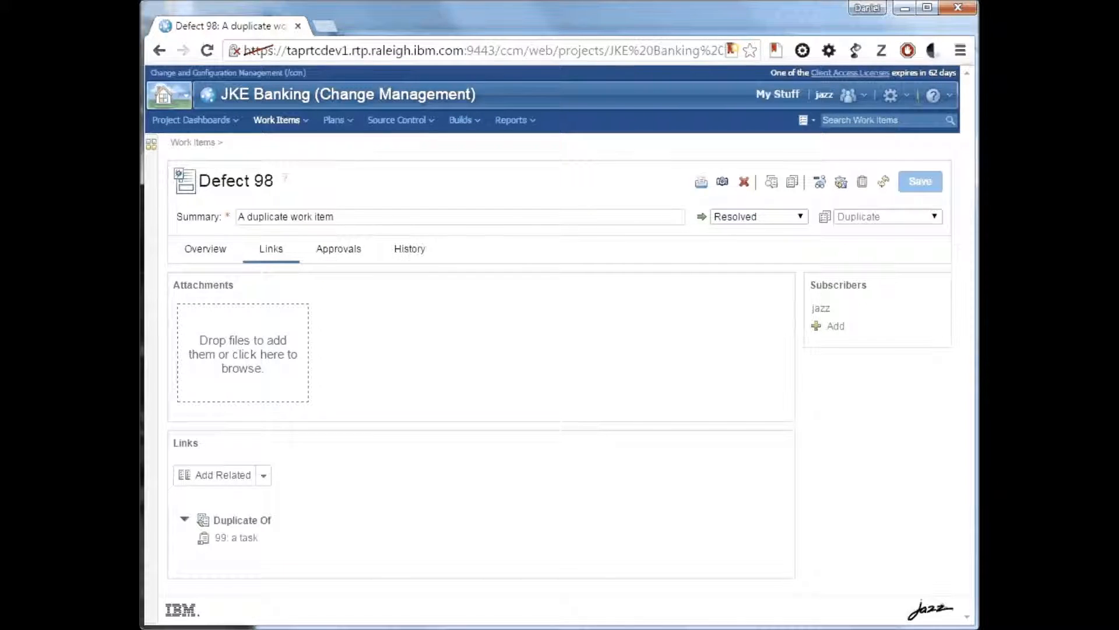
Open the work item workflow settings in the administration of the JKE Banking (Change Management) project area
click(908, 96)
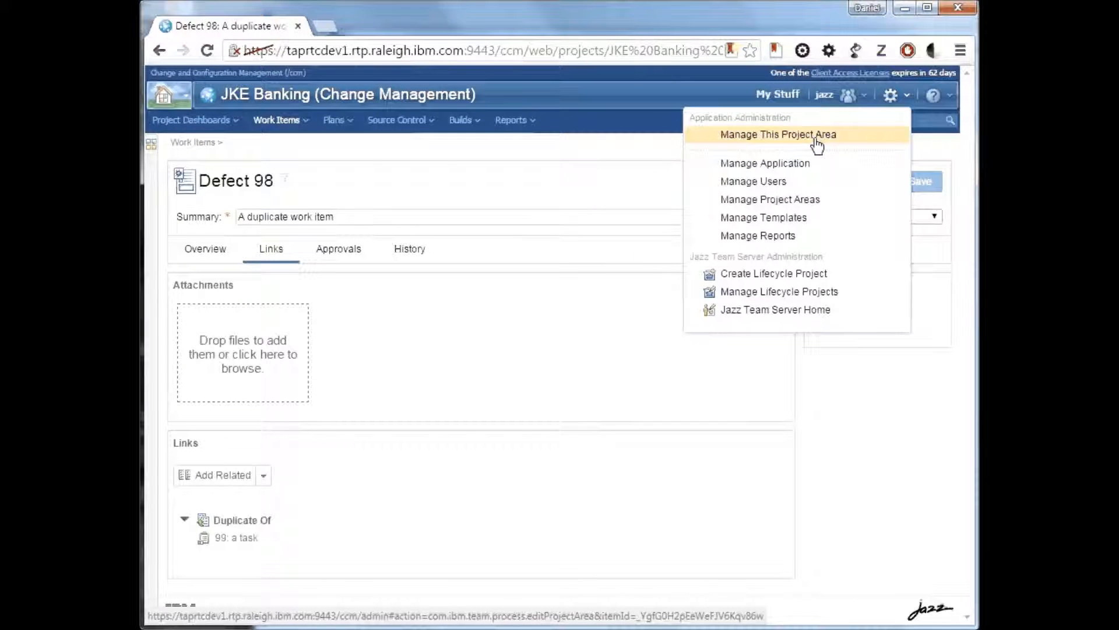
click(816, 135)
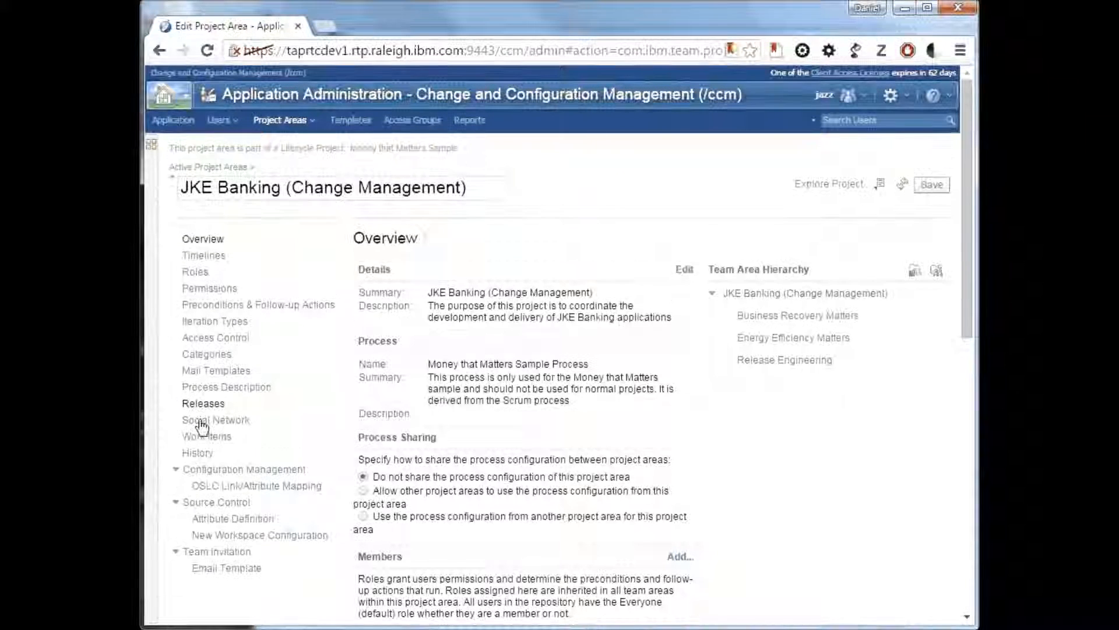
click(207, 447)
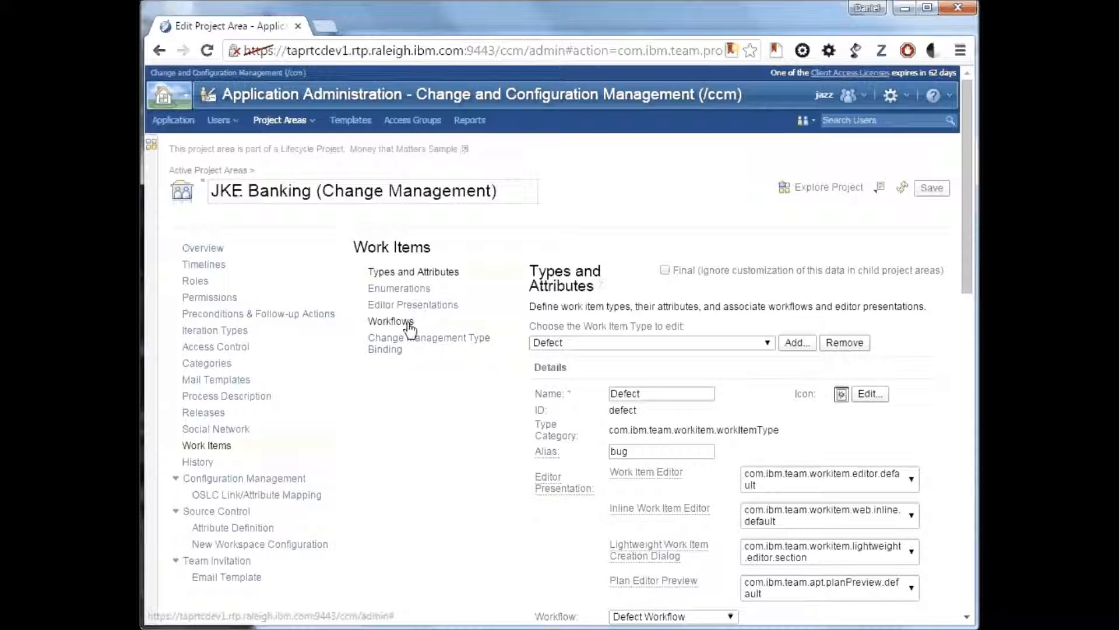
click(408, 325)
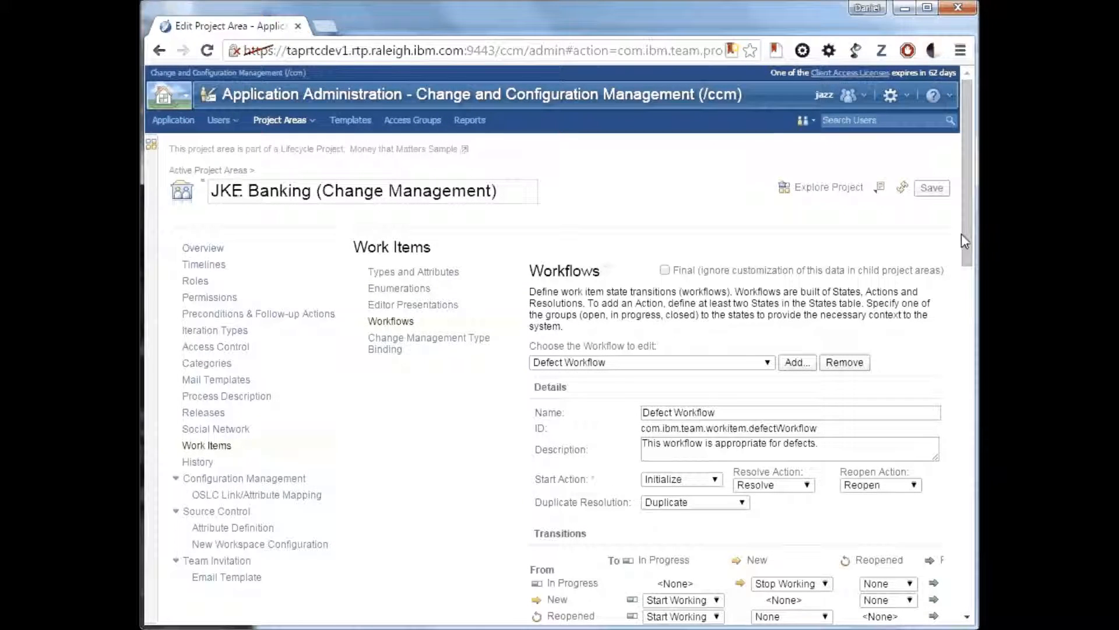
Set the Defect Workflow's Duplicate Resolution to None and save the project area
drag(969, 157, 969, 210)
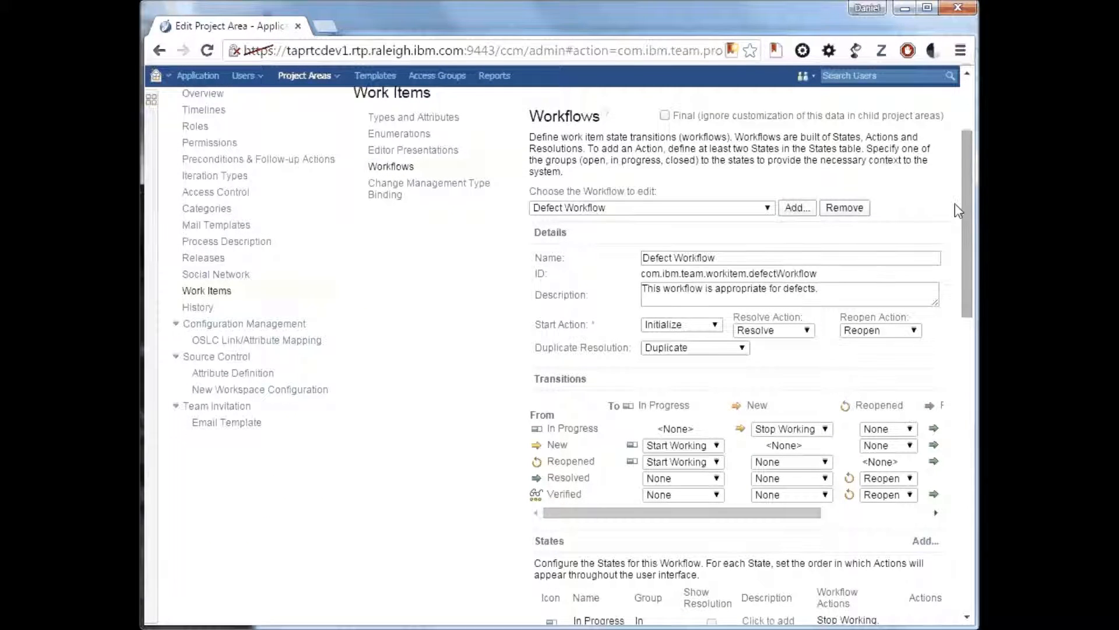
click(675, 350)
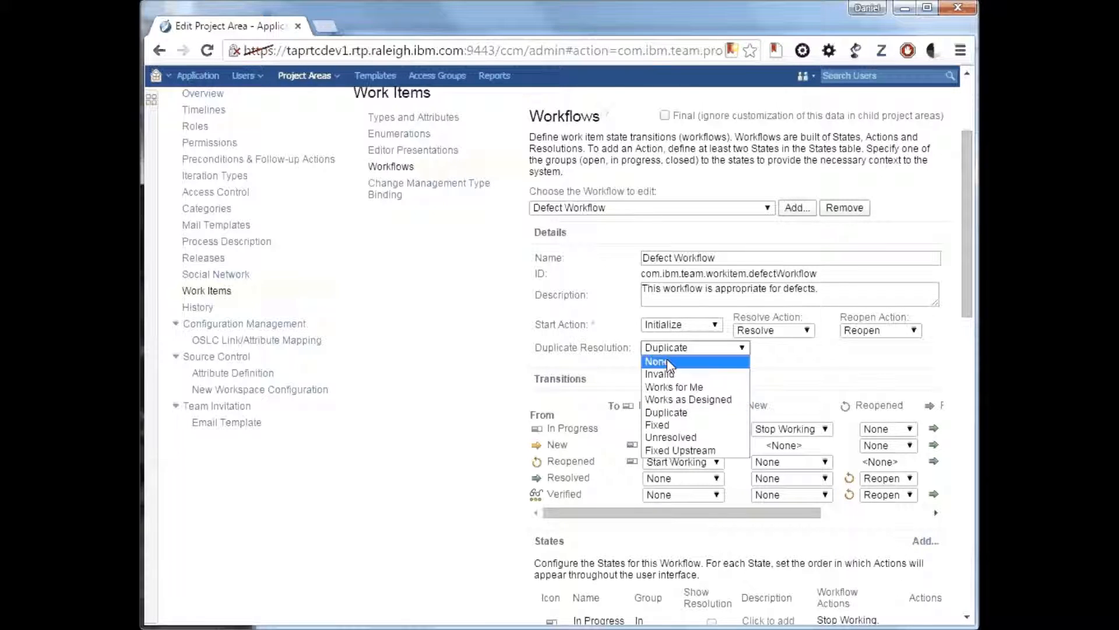
click(668, 362)
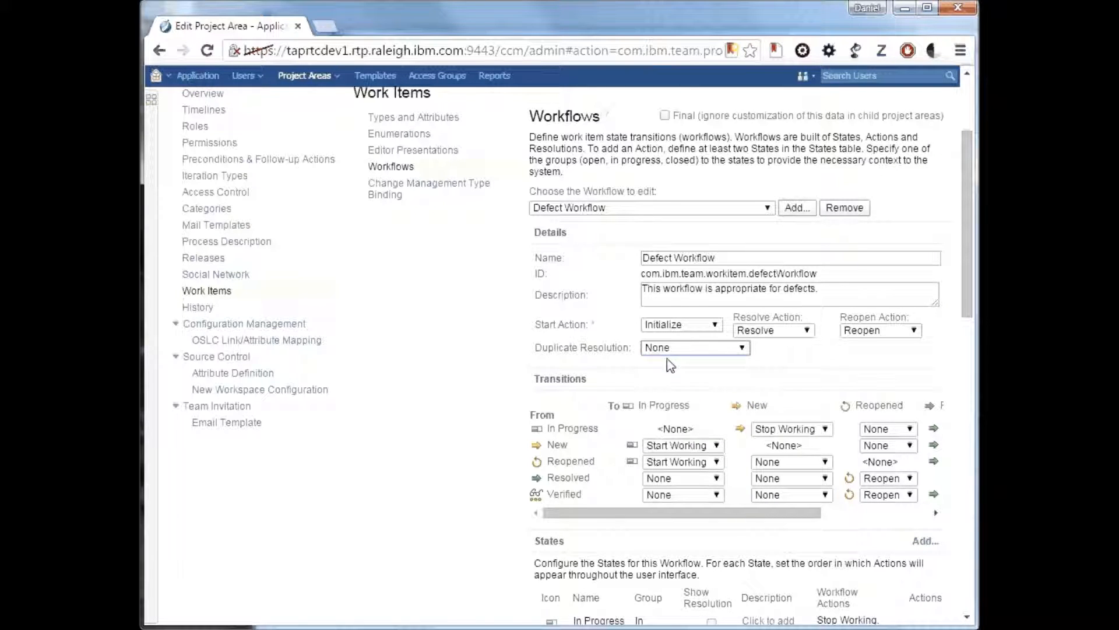
drag(968, 232, 967, 137)
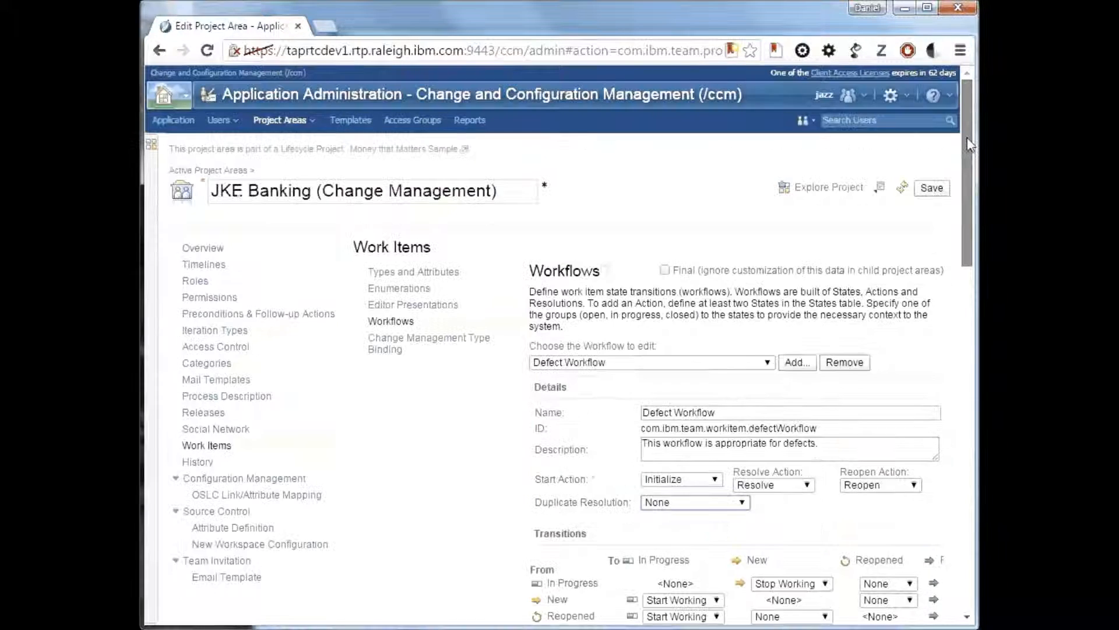
click(939, 189)
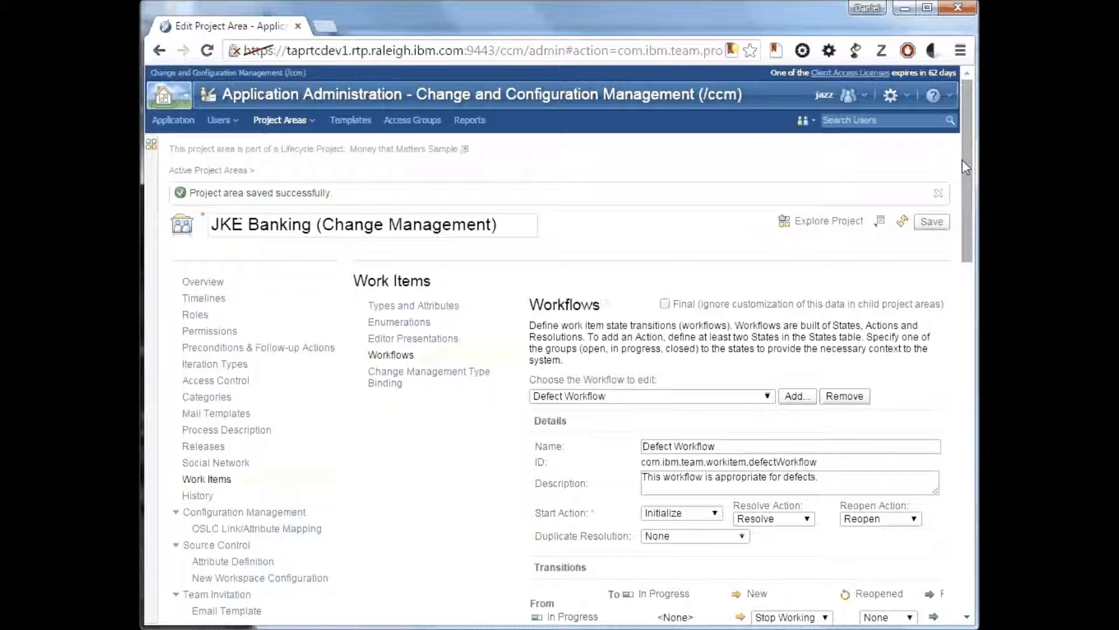
Choose the Task Workflow for editing and check the options available for its Duplicate Resolution
click(581, 397)
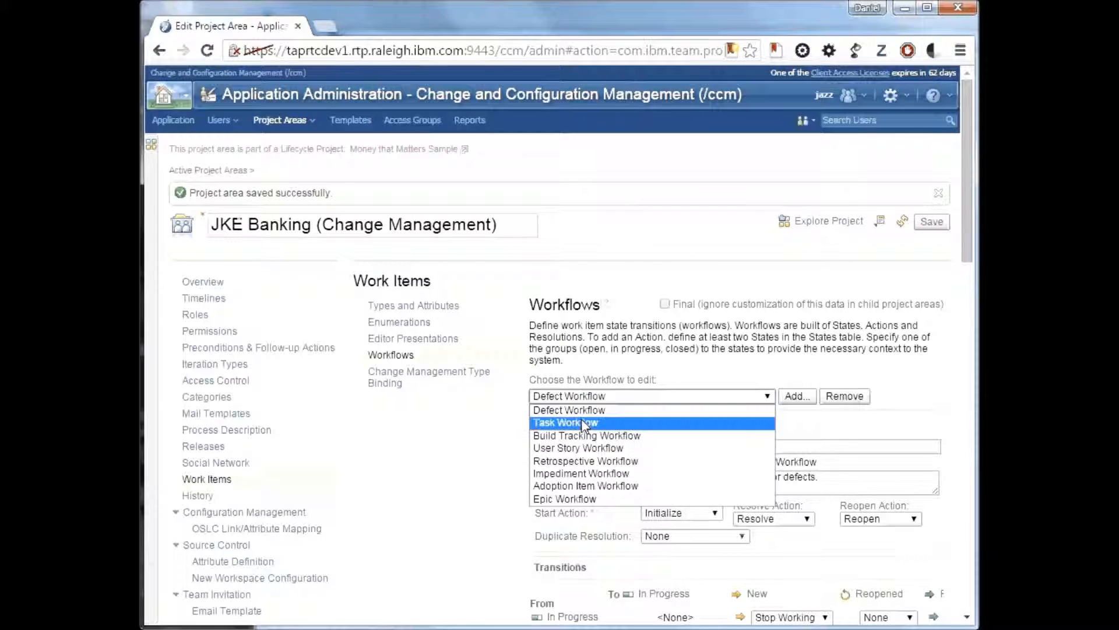
click(582, 421)
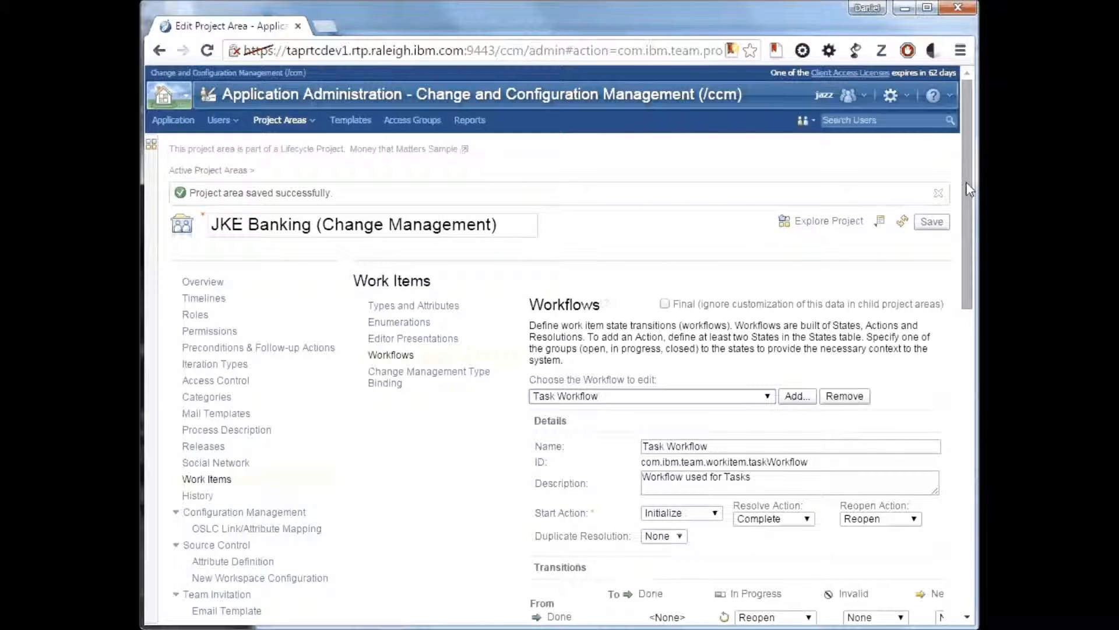
drag(967, 187, 954, 269)
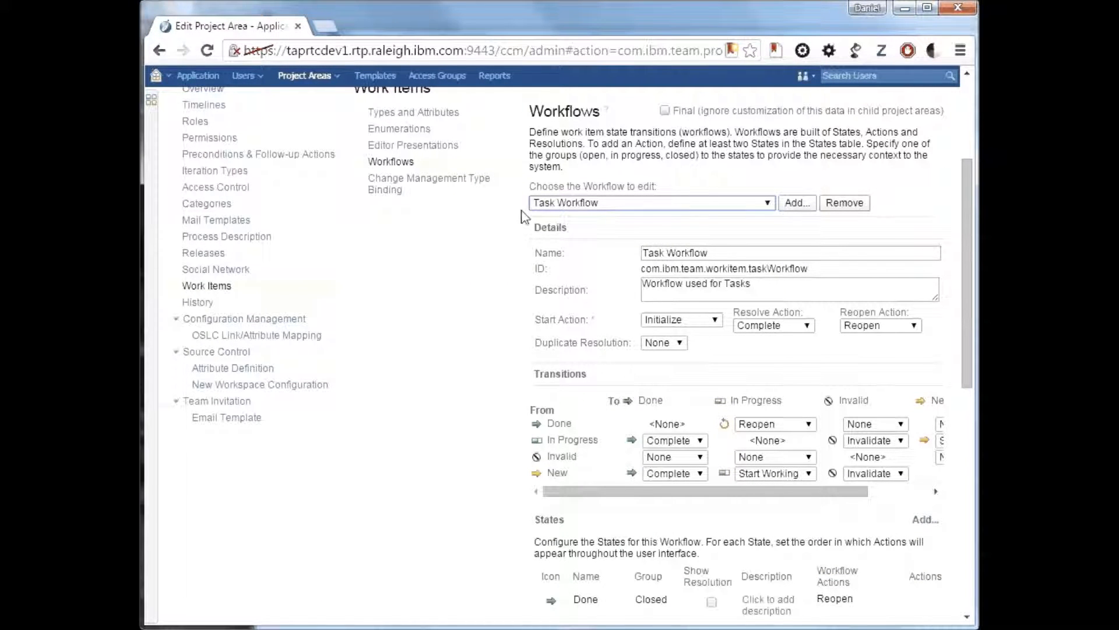
click(678, 344)
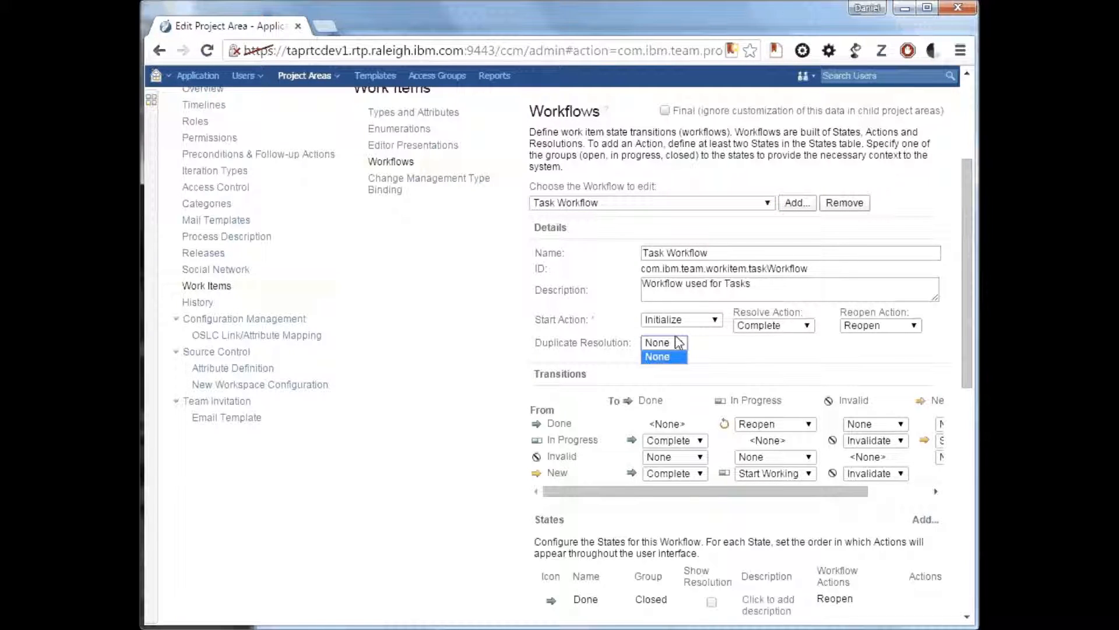
Add a resolution named "duplicate" with the duplicate.gif icon to the Task Workflow
drag(961, 248, 963, 516)
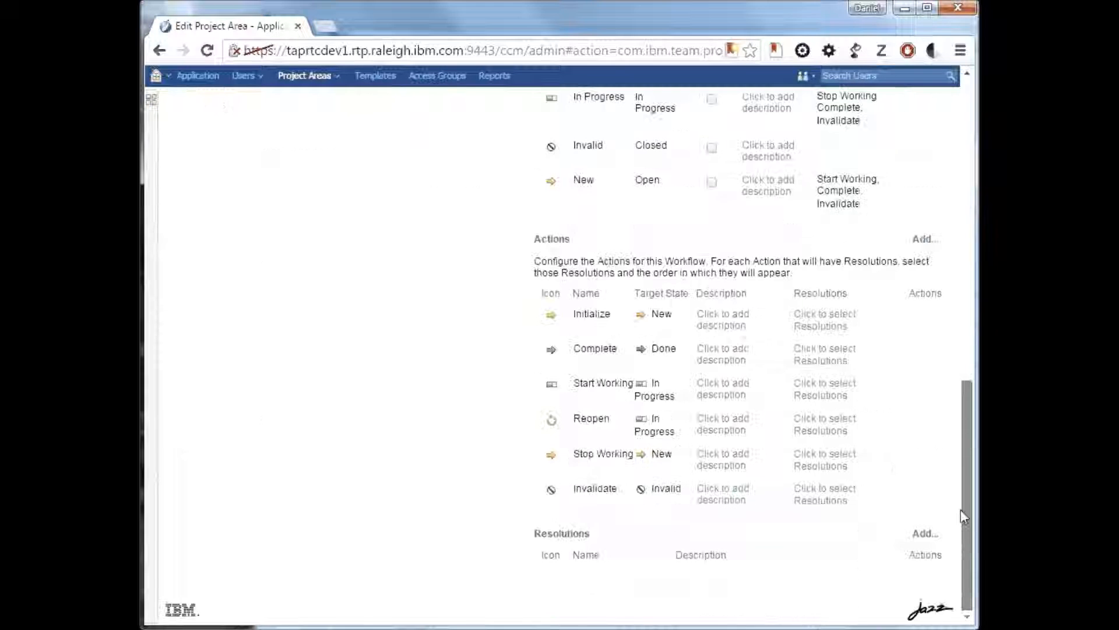
click(923, 534)
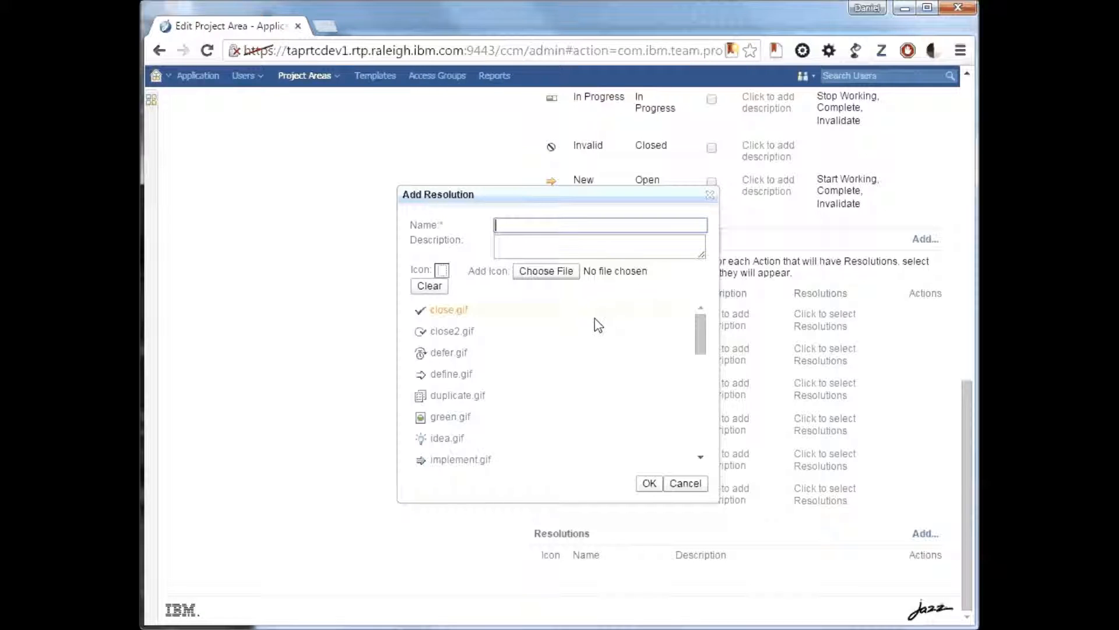
text(duplicate)
click(480, 398)
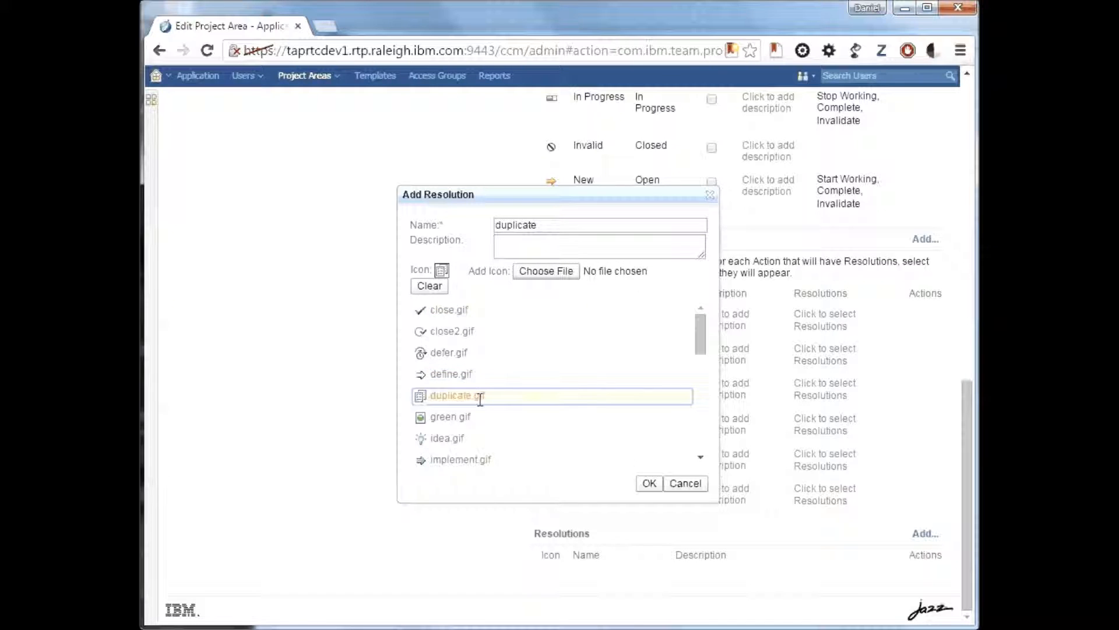
click(649, 483)
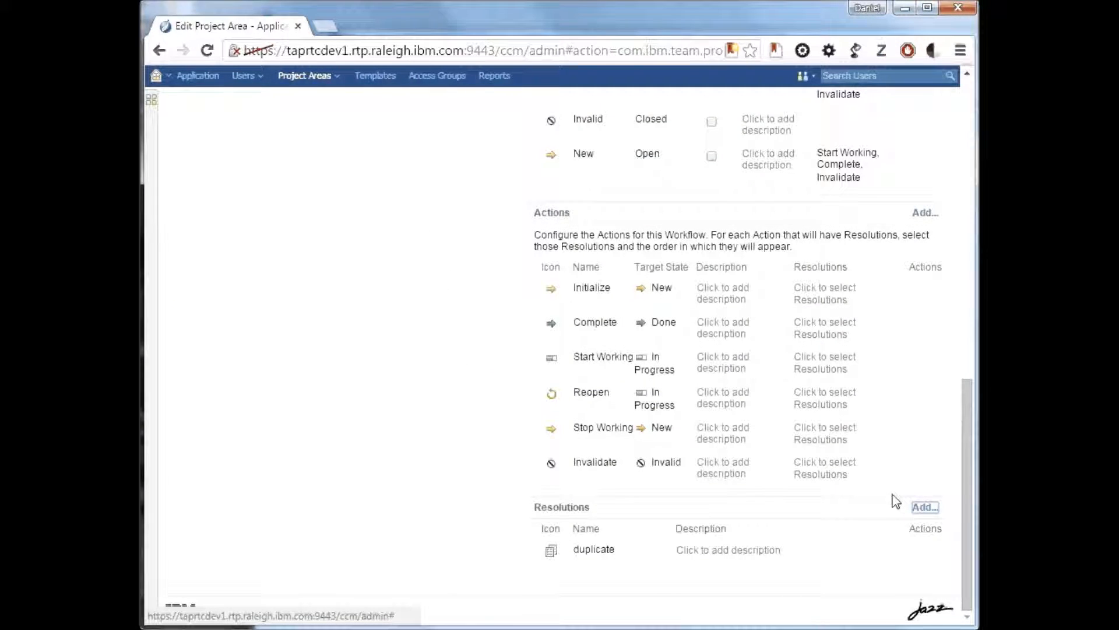
Add a resolution named "finished" with the close.gif icon to the Task Workflow
click(925, 506)
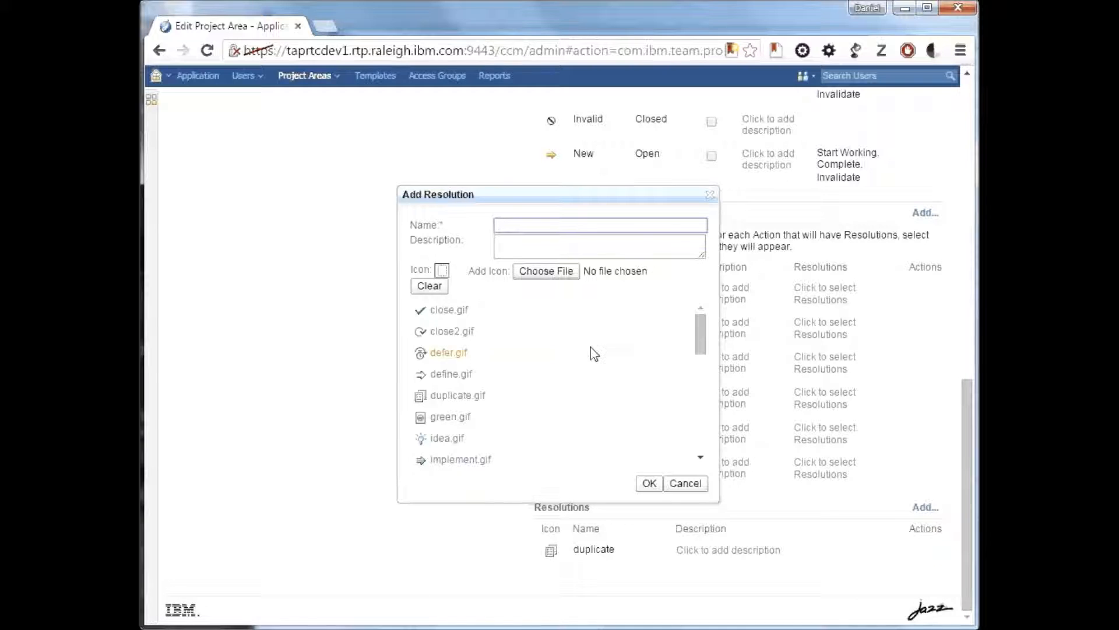
text(finis)
text(hed)
click(466, 309)
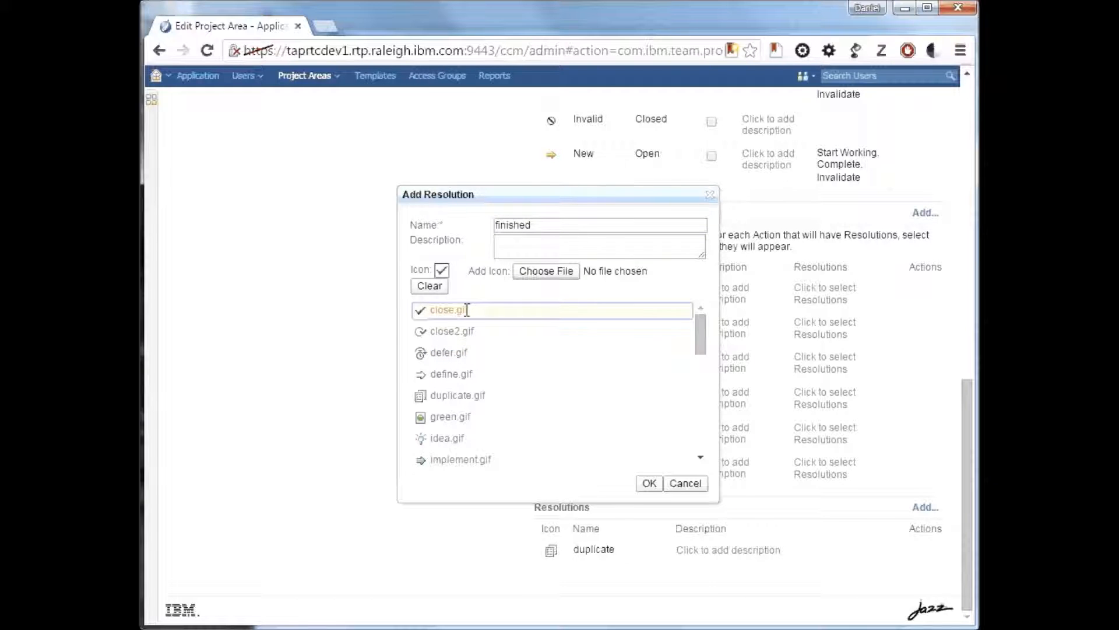
click(649, 484)
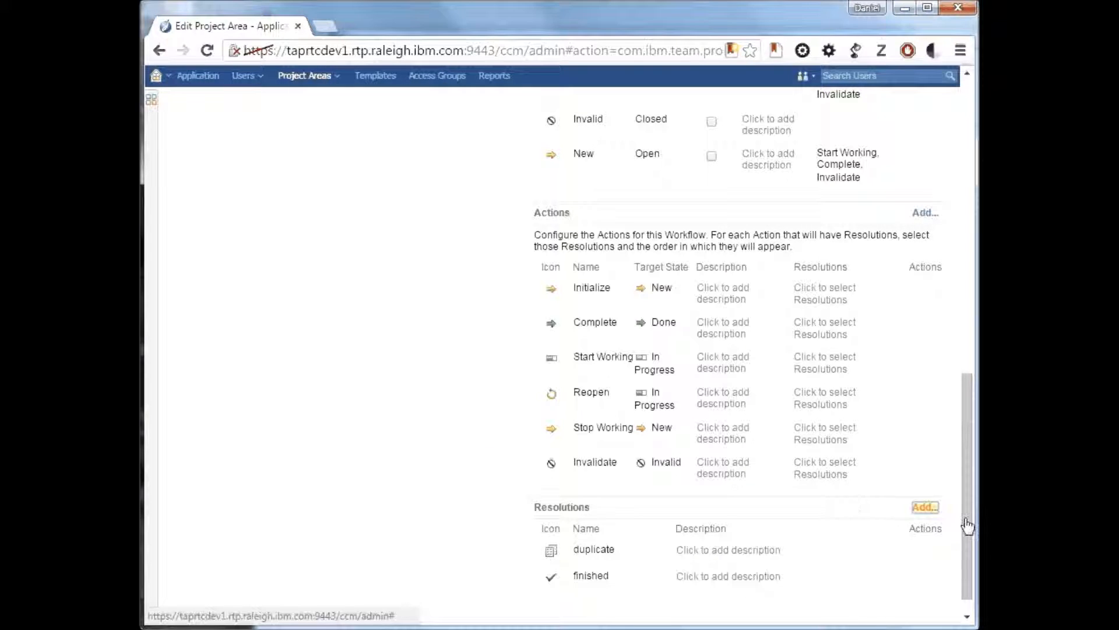
Assign the duplicate and finished resolutions to the Complete action of the Task Workflow
drag(967, 516, 973, 405)
scroll(936, 468, down, 3)
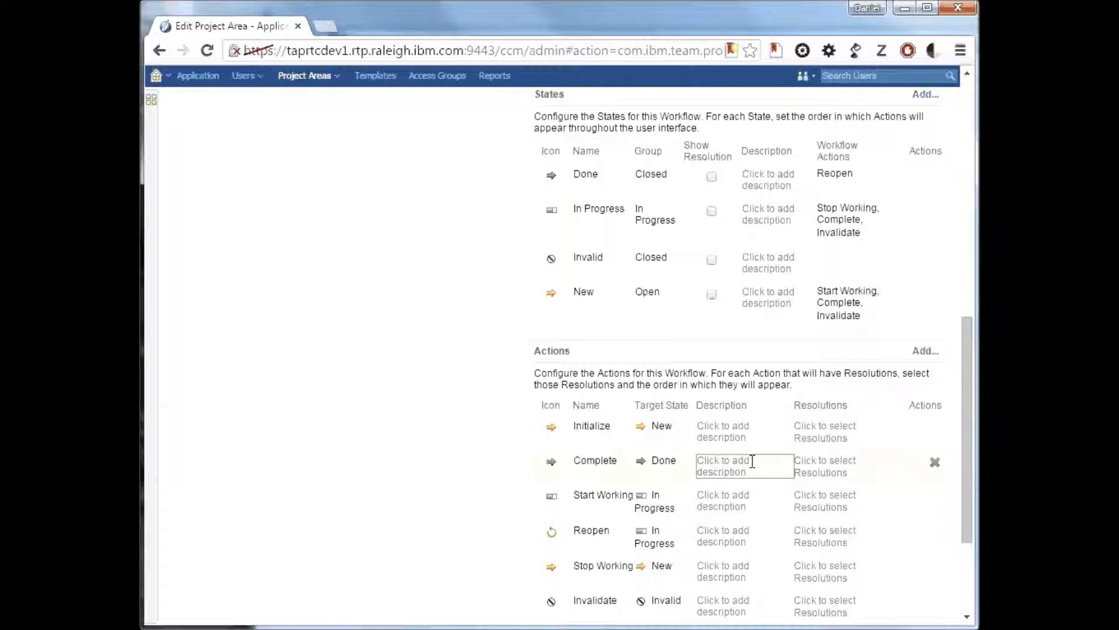
click(818, 467)
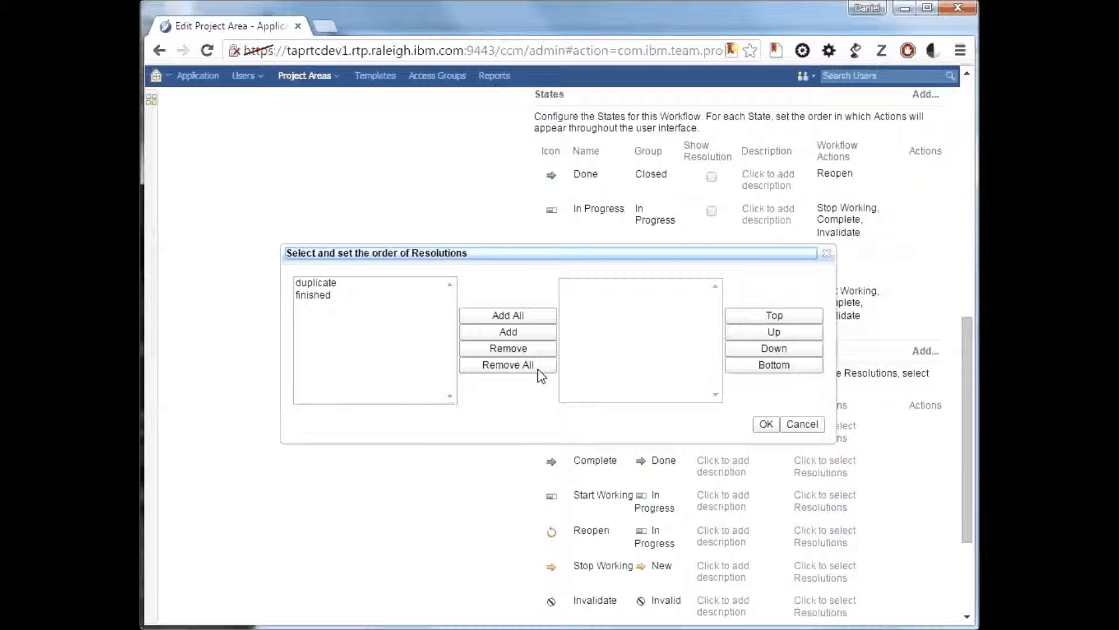
click(495, 316)
click(766, 424)
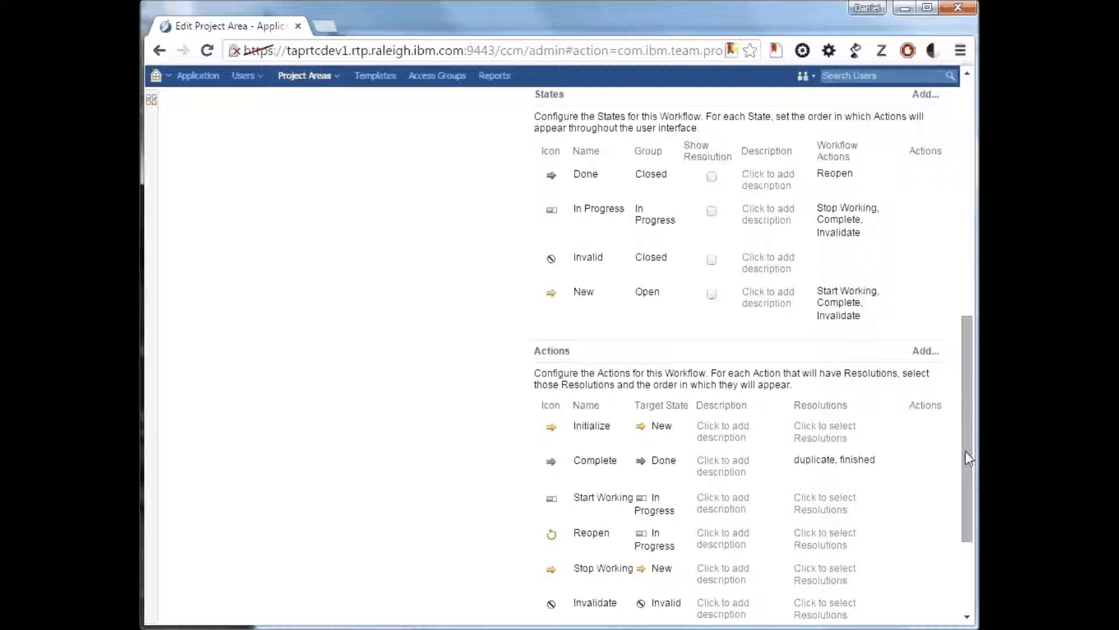
Set the Task Workflow's Duplicate Resolution to duplicate
drag(966, 450, 933, 247)
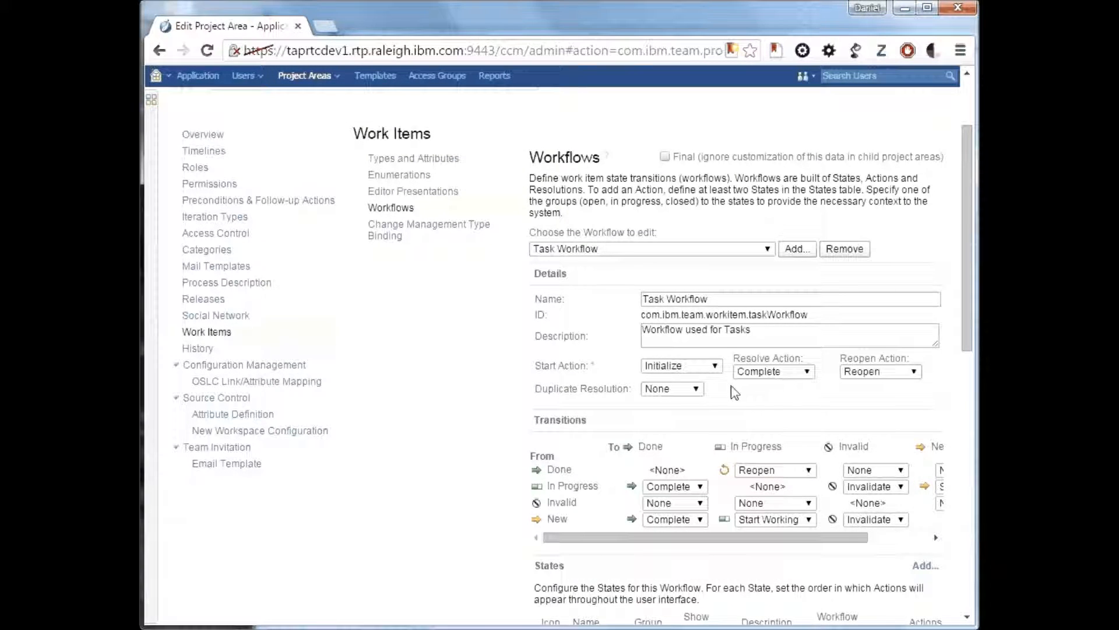
click(672, 388)
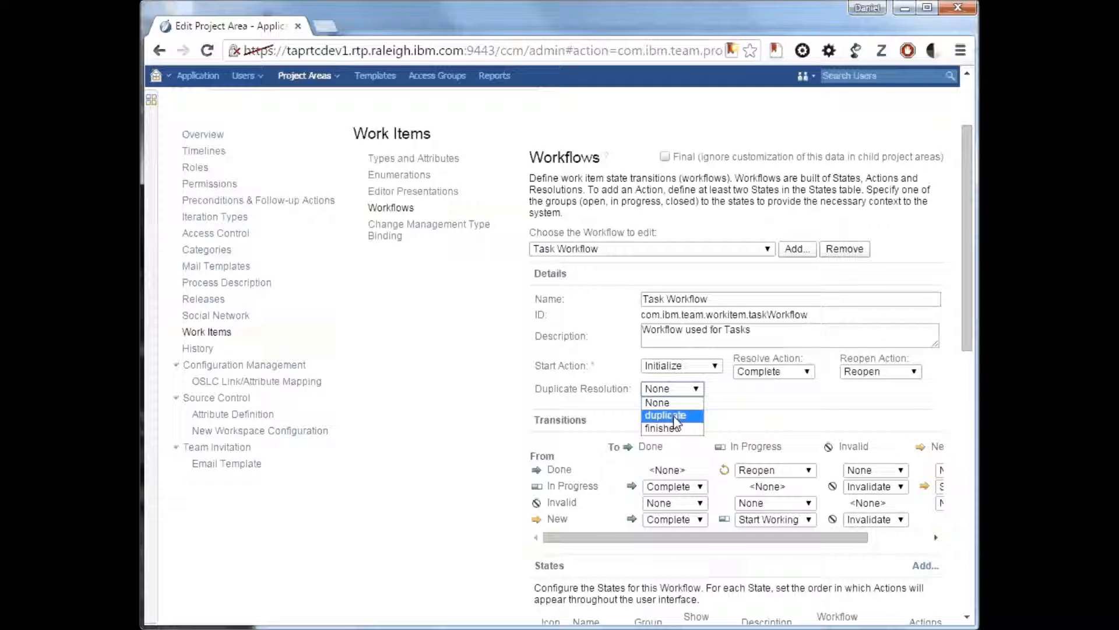
click(670, 415)
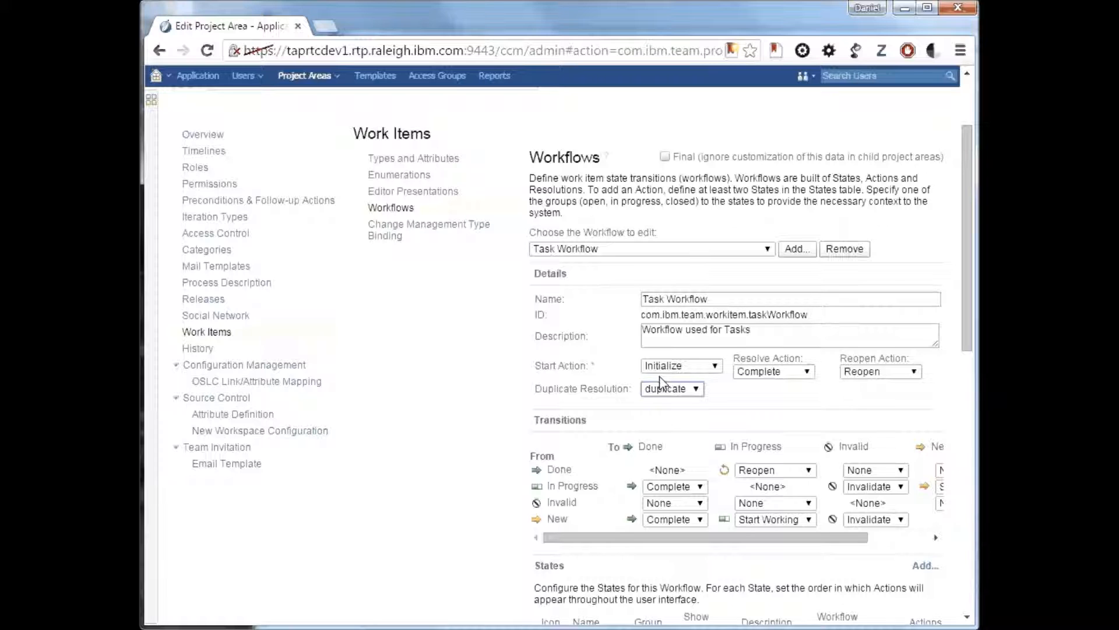
Add a non-attribute-based Workflow Resolution presentation to the header of the com.ibm.team.workitem.editor.task editor presentation and save the project area
click(452, 193)
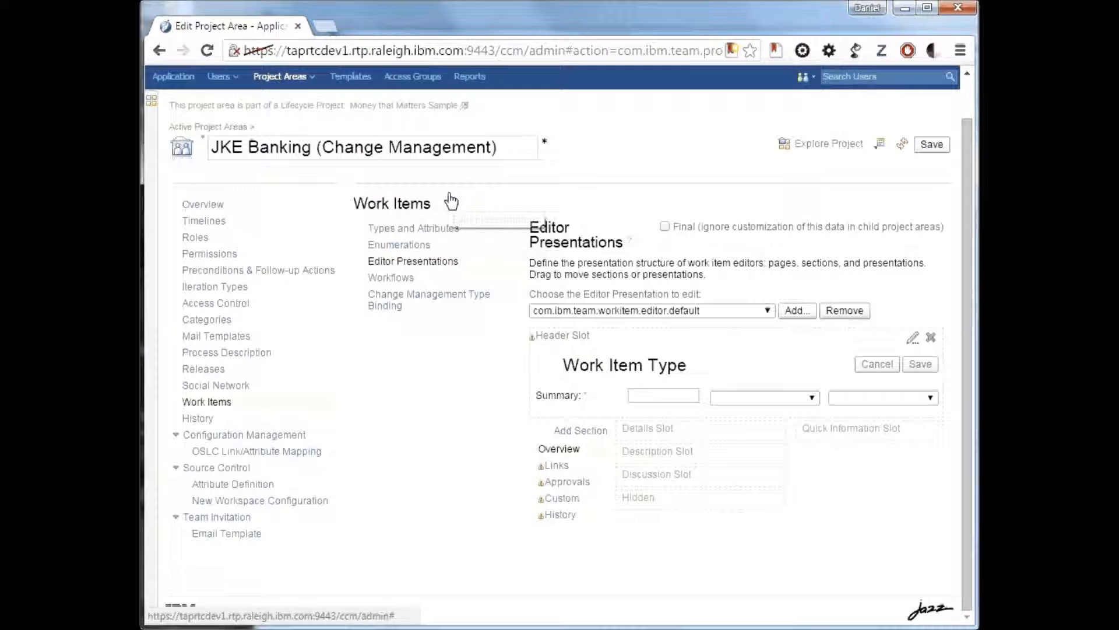
click(710, 313)
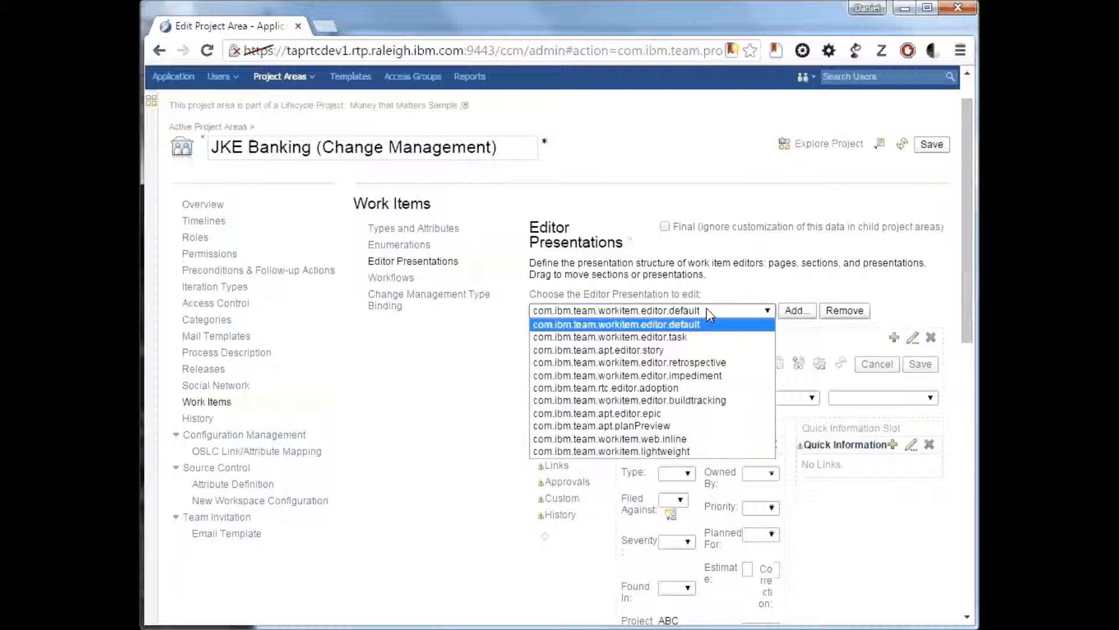
click(699, 339)
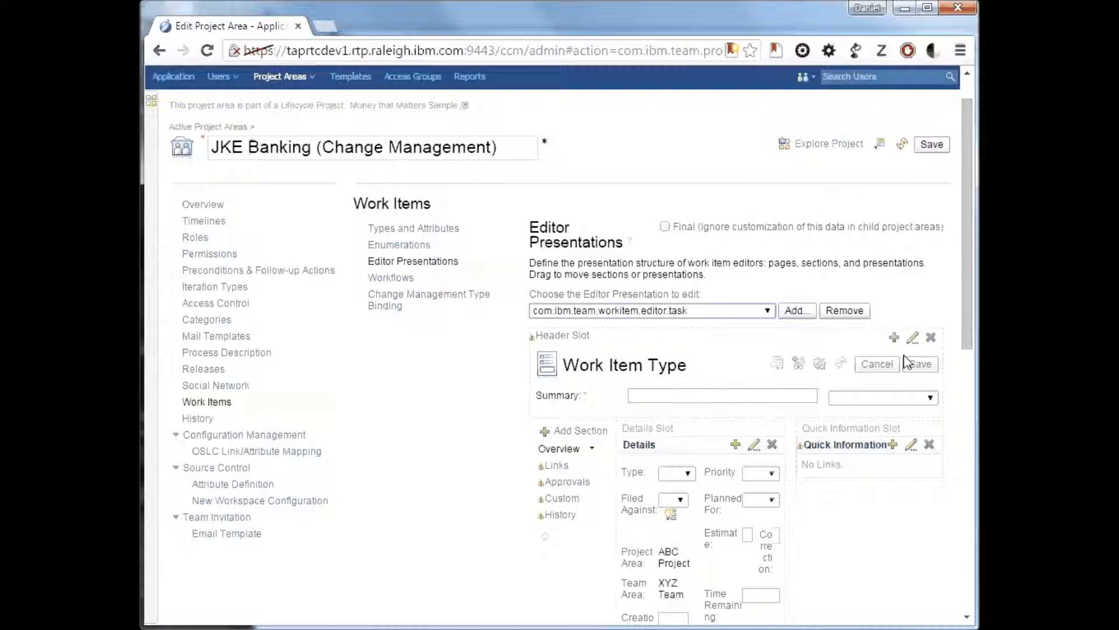
click(894, 338)
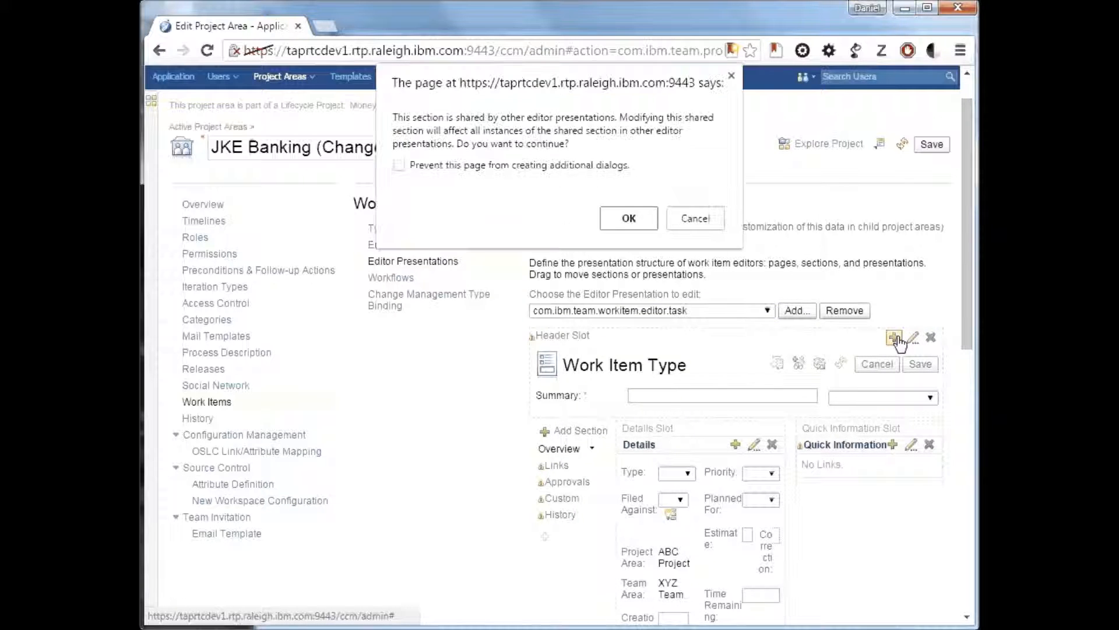
click(636, 224)
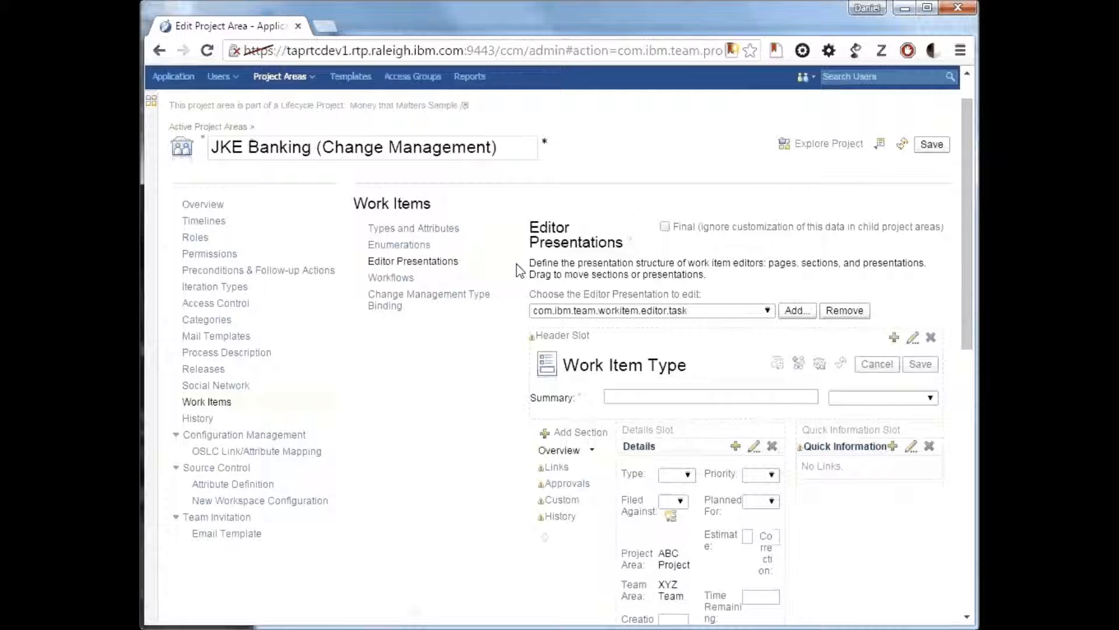
click(412, 330)
click(521, 347)
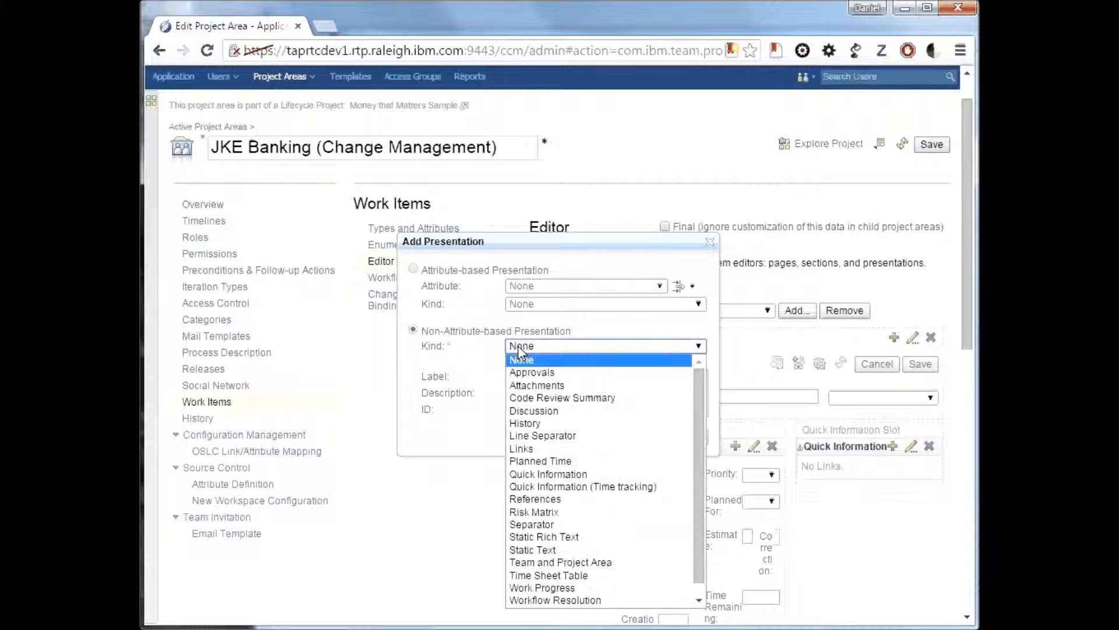
click(553, 602)
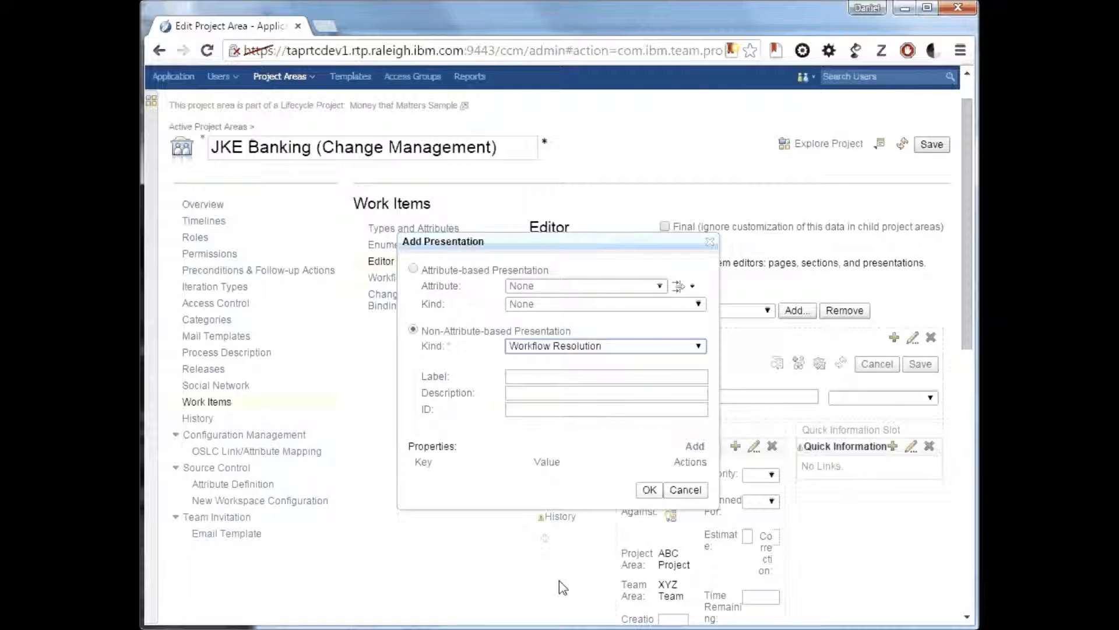
click(649, 491)
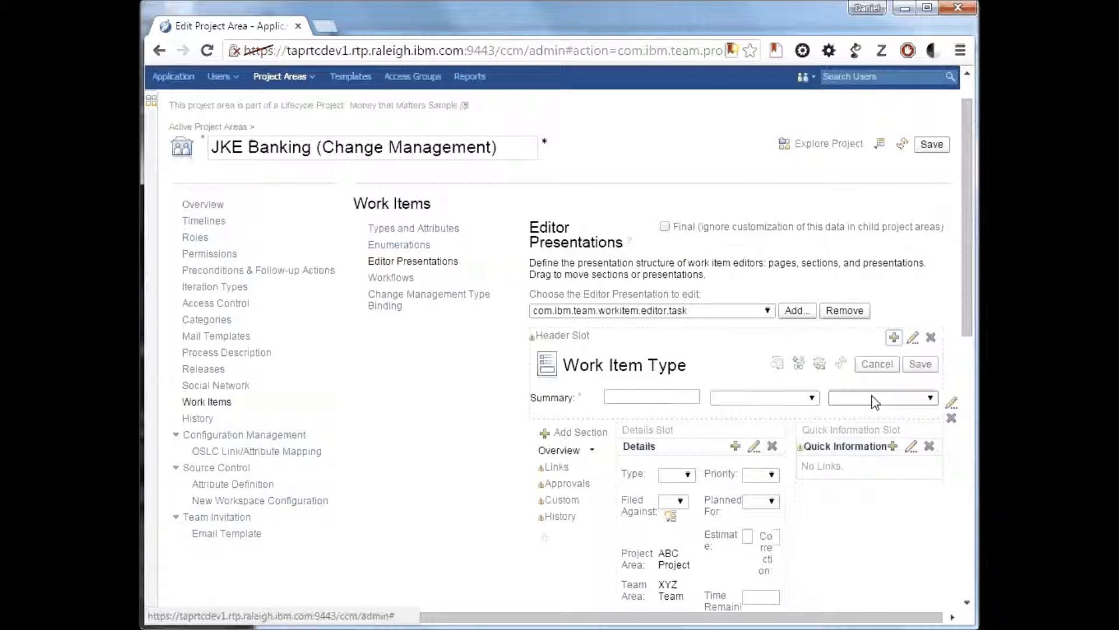
click(922, 147)
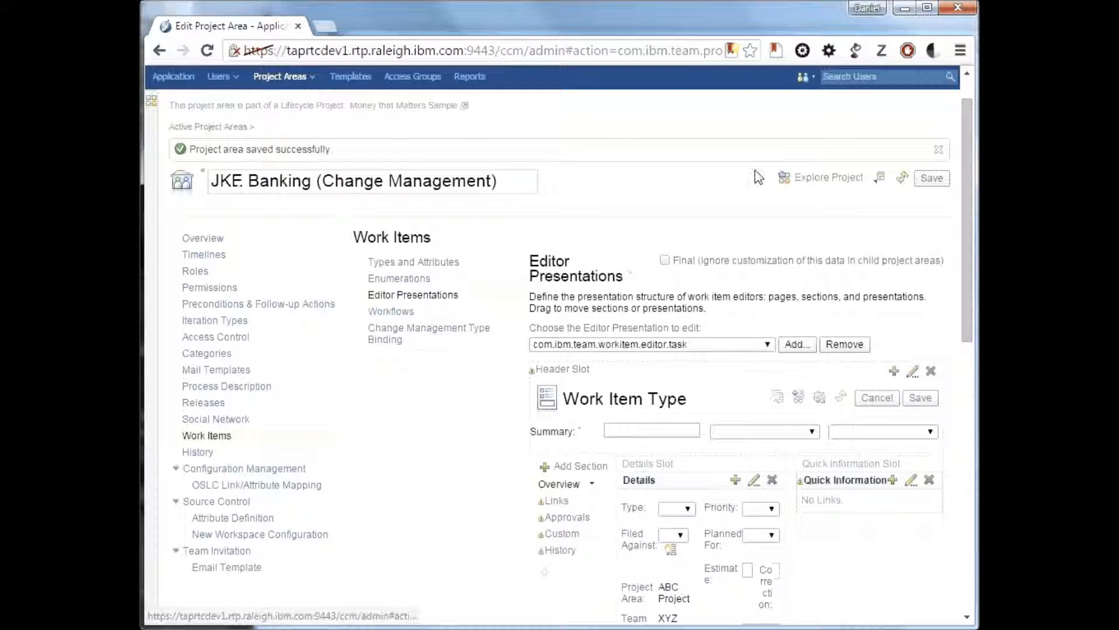
Explore the JKE Banking project and open Task 99, "a task", from the recent work items
click(821, 179)
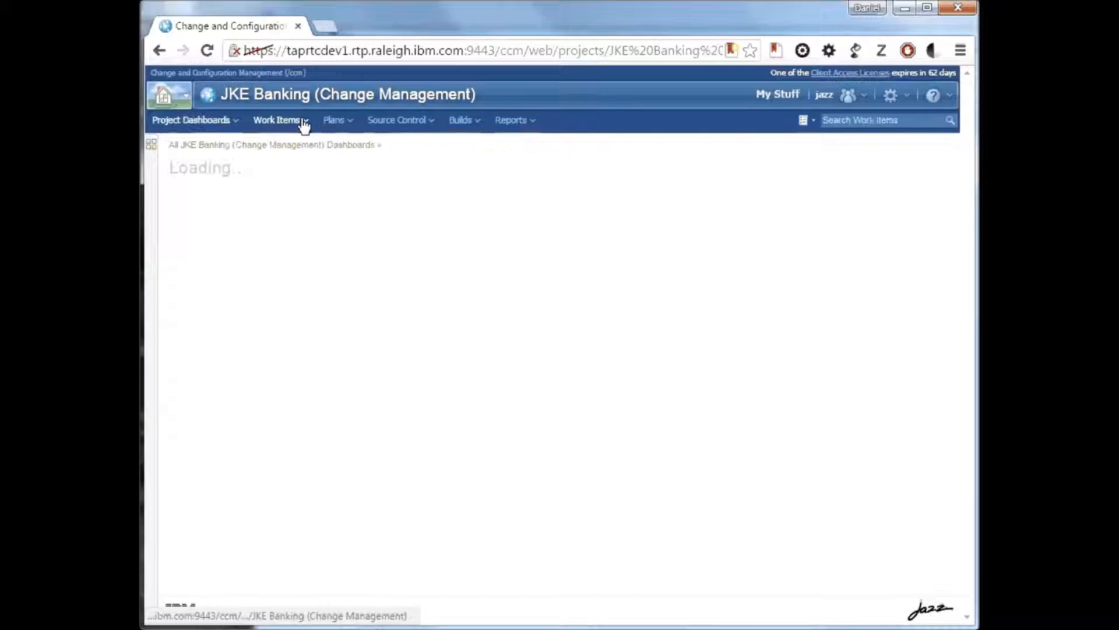
click(304, 121)
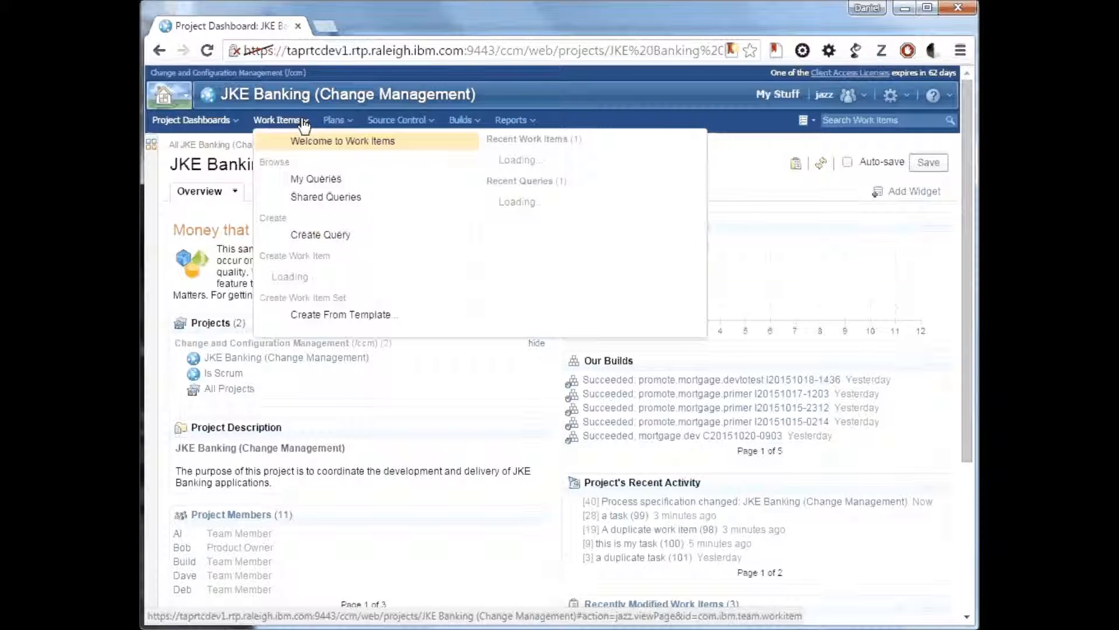
click(518, 173)
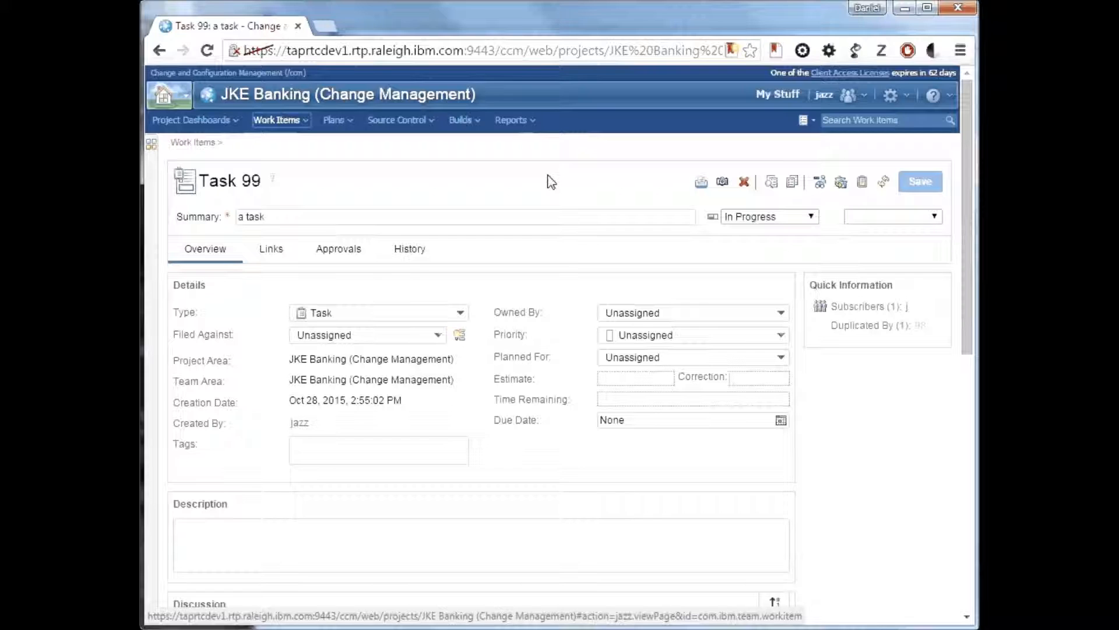
Set Task 99's state to Complete with the duplicate resolution and try to save it
click(768, 217)
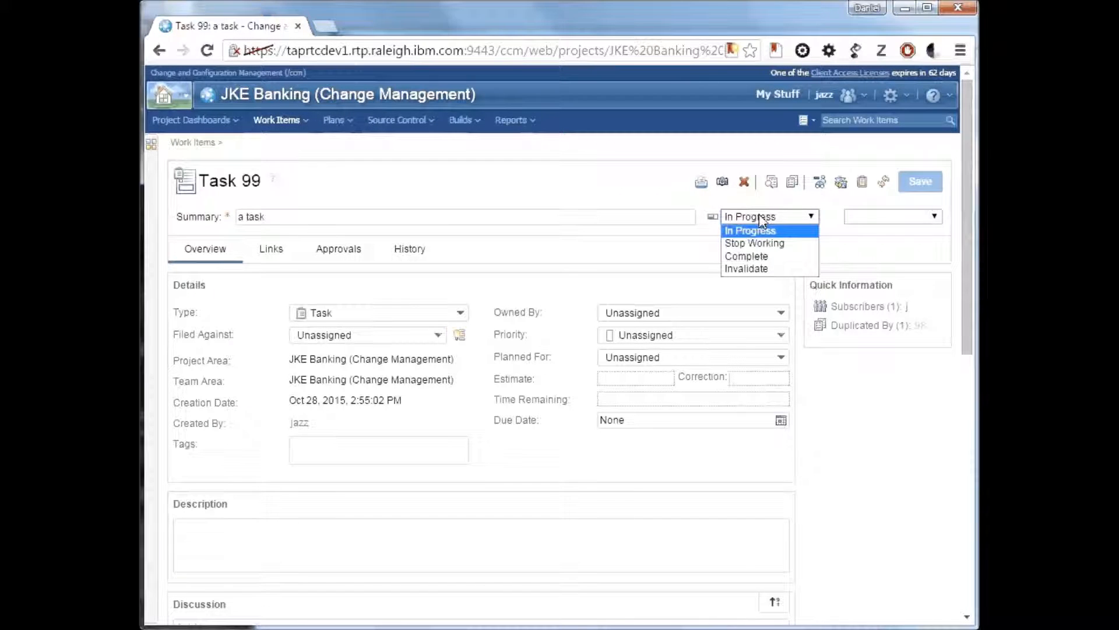
click(752, 258)
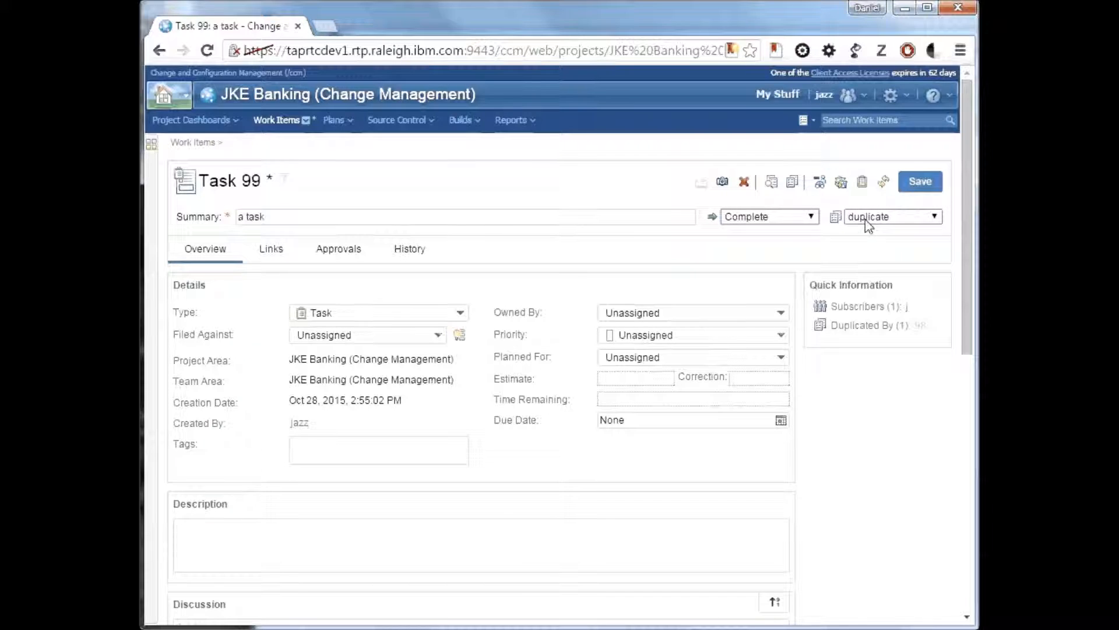
click(919, 183)
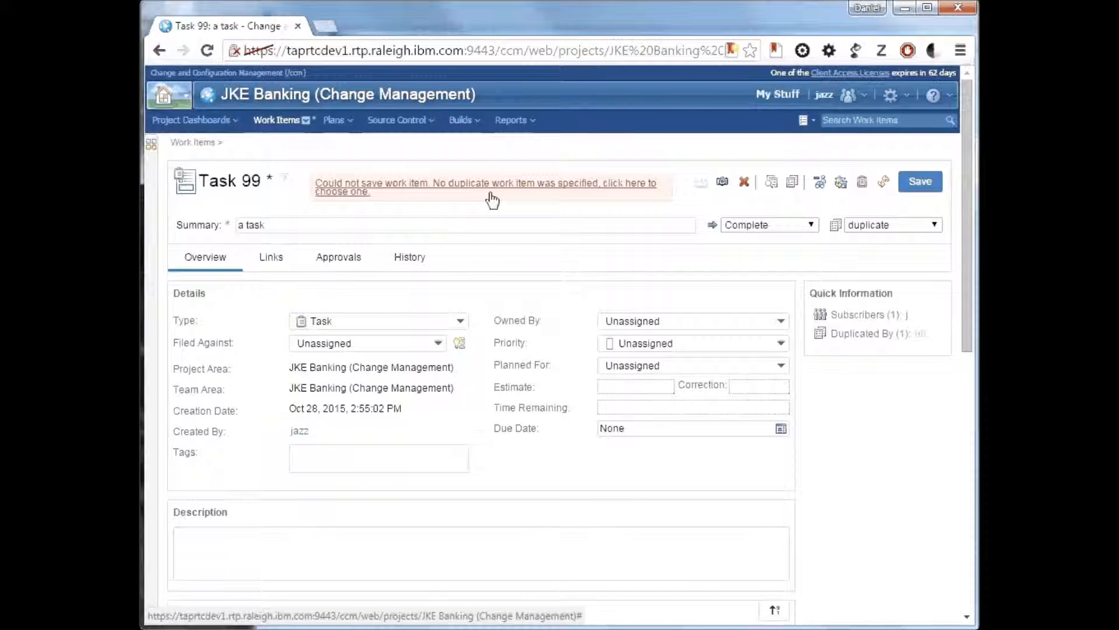
Link Task 99 as a duplicate of work item 100, "this is my task", and save it
click(454, 185)
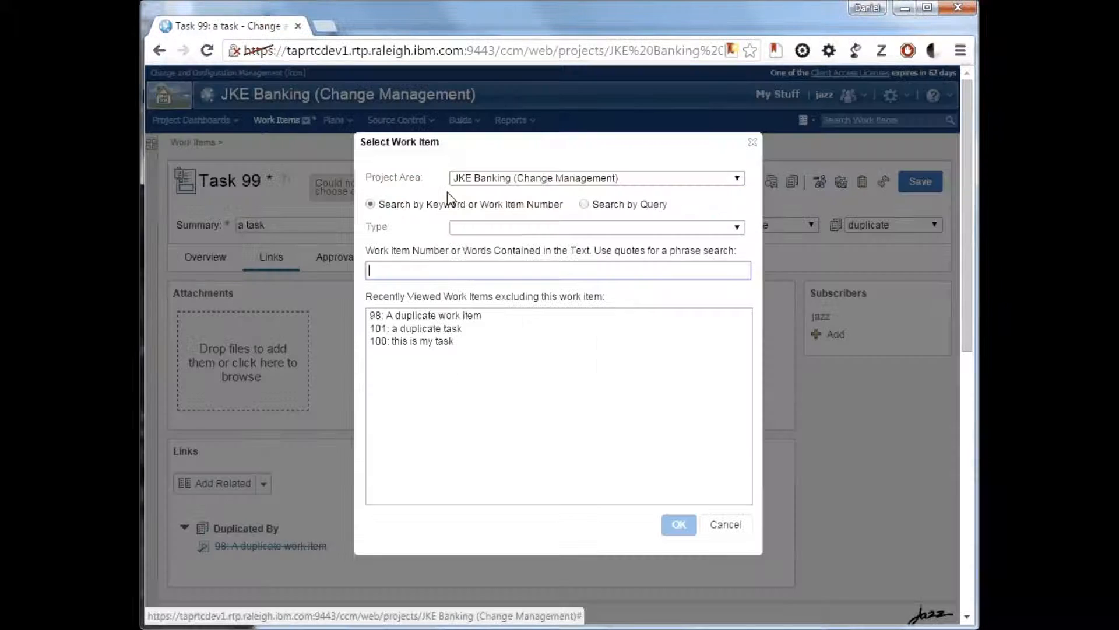
double_click(423, 343)
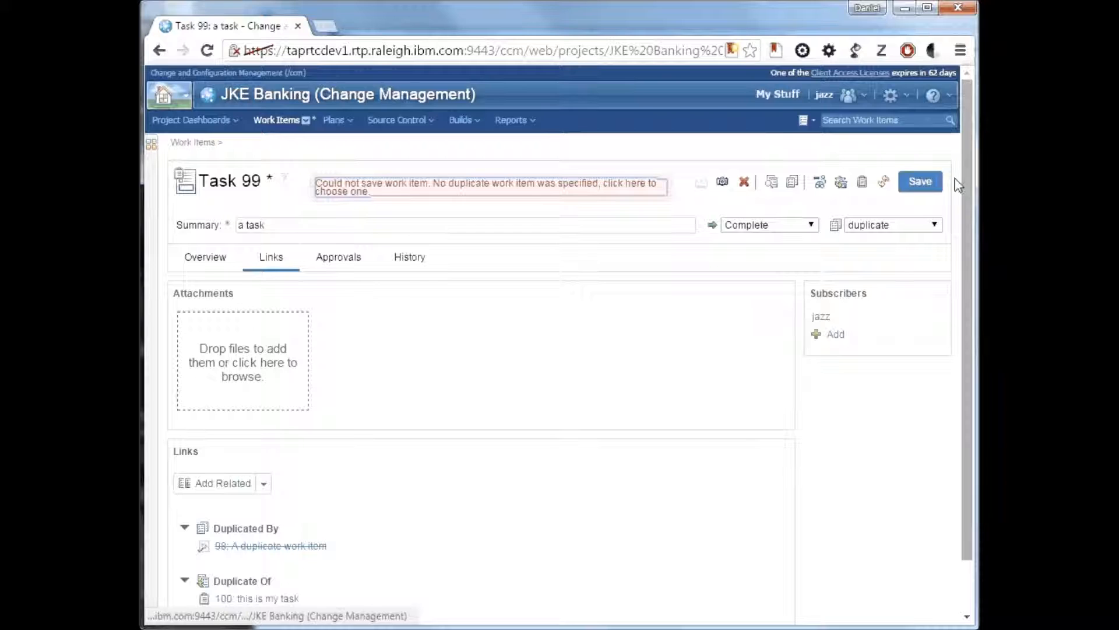
click(924, 182)
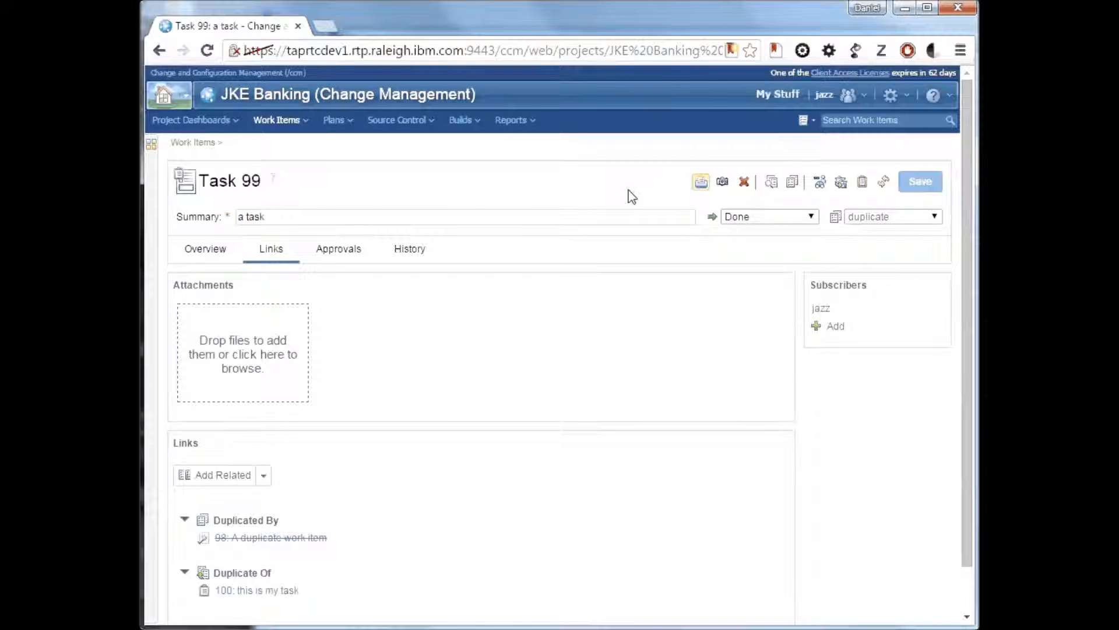